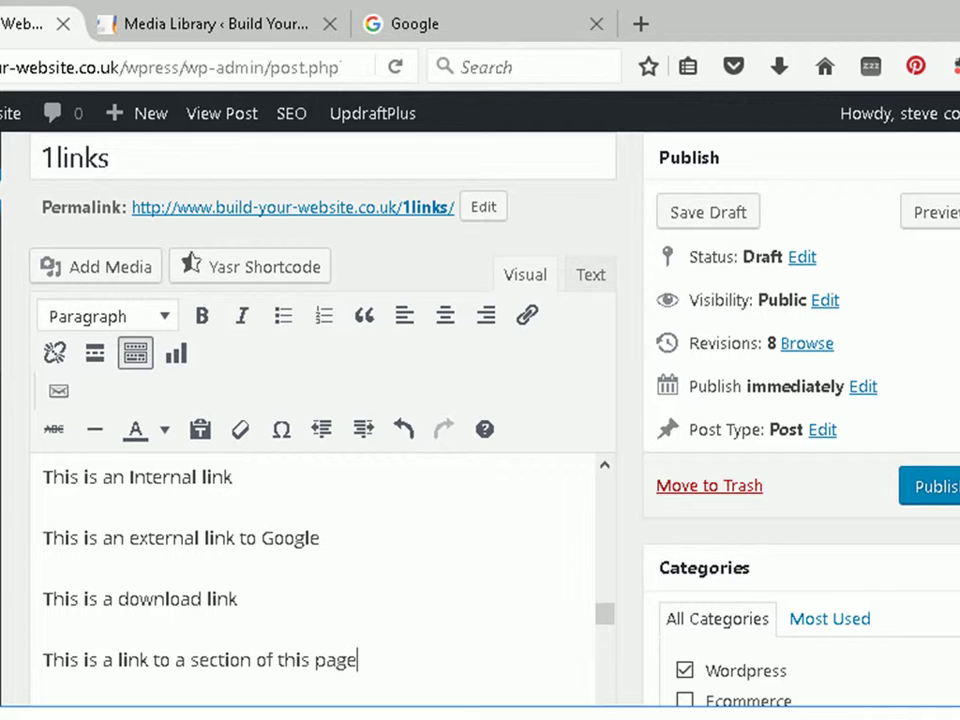
Select the phrase 'Internal link' at the start of the post's first sample line.
{"action": "left_click", "coordinate": [237, 479]}
{"action": "left_click_drag", "start_coordinate": [237, 477], "coordinate": [180, 477]}
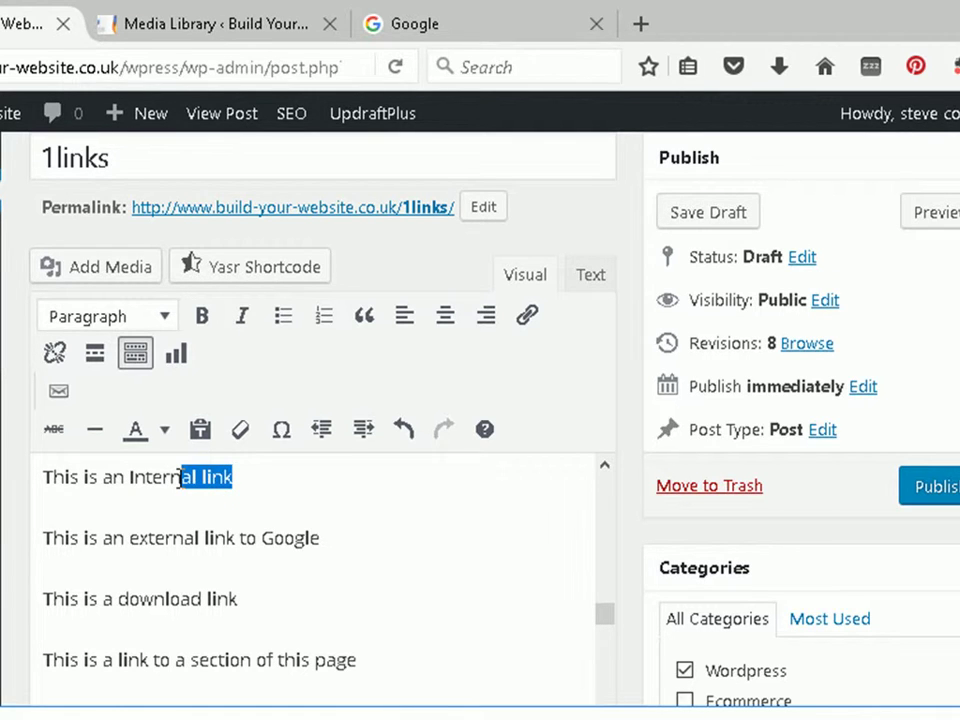
{"action": "left_click_drag", "start_coordinate": [180, 477], "coordinate": [127, 477]}
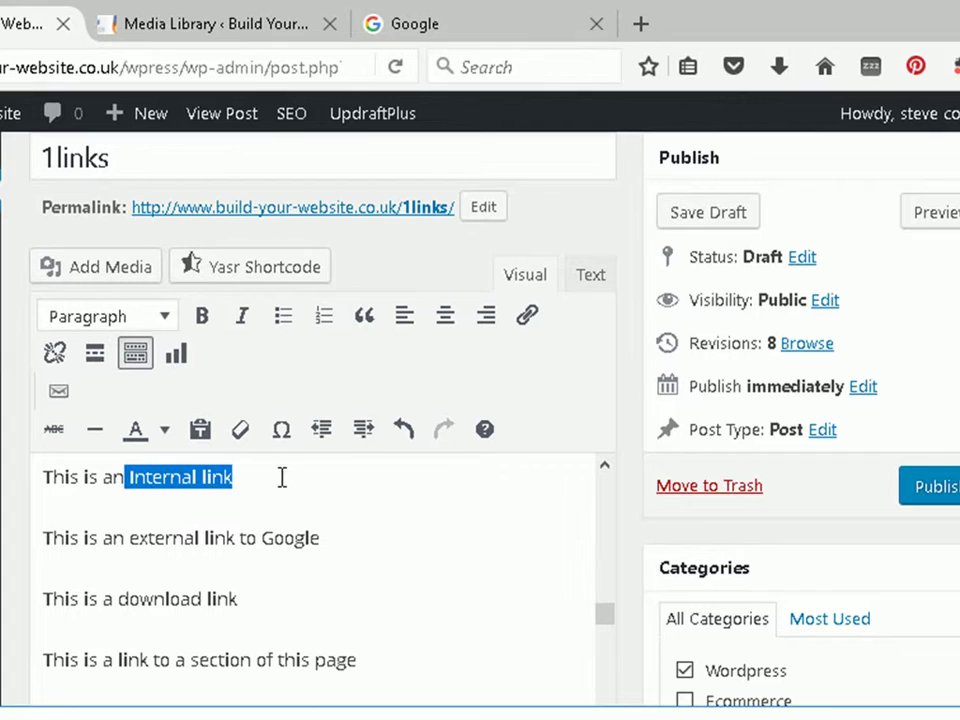
Open the full link options for 'Internal link' and search site content for 'install'.
{"action": "left_click", "coordinate": [527, 317]}
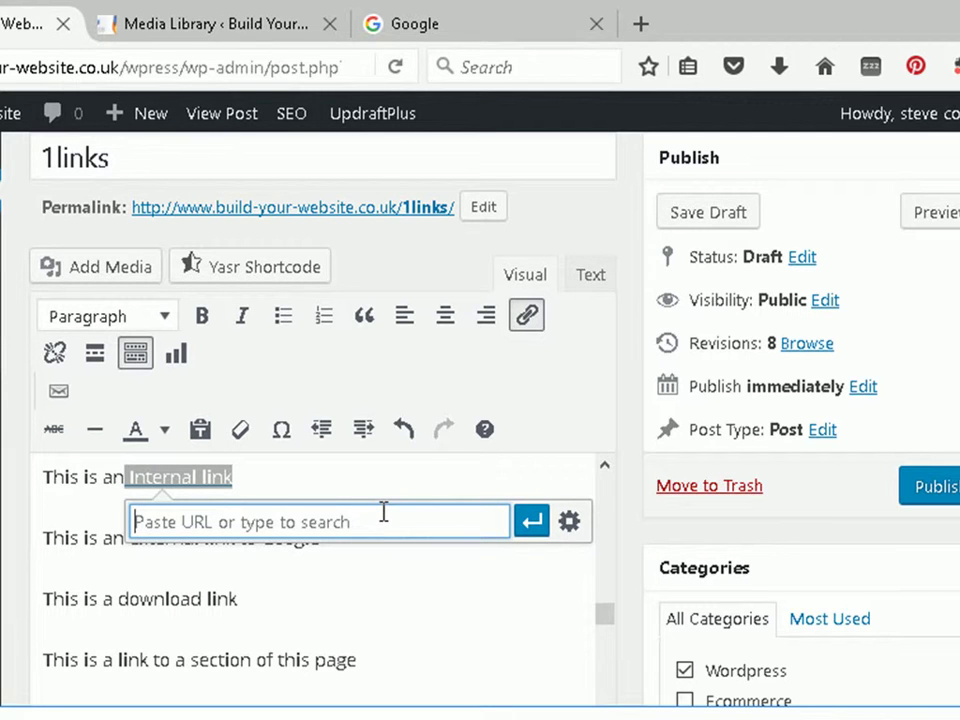
{"action": "left_click", "coordinate": [569, 522]}
{"action": "left_click", "coordinate": [569, 523]}
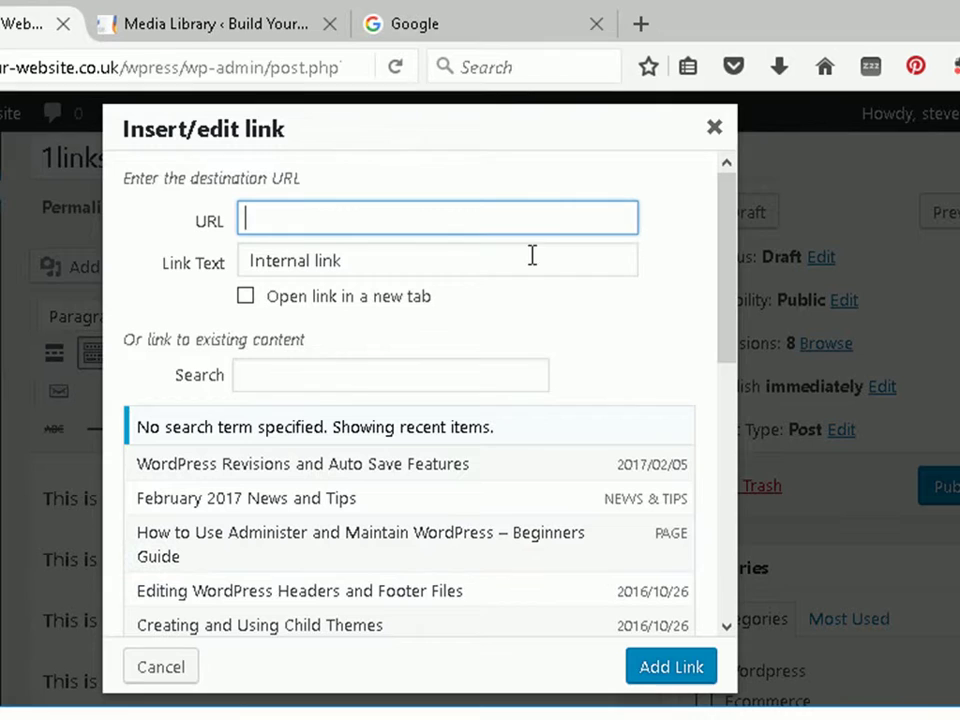
{"action": "left_click", "coordinate": [283, 220]}
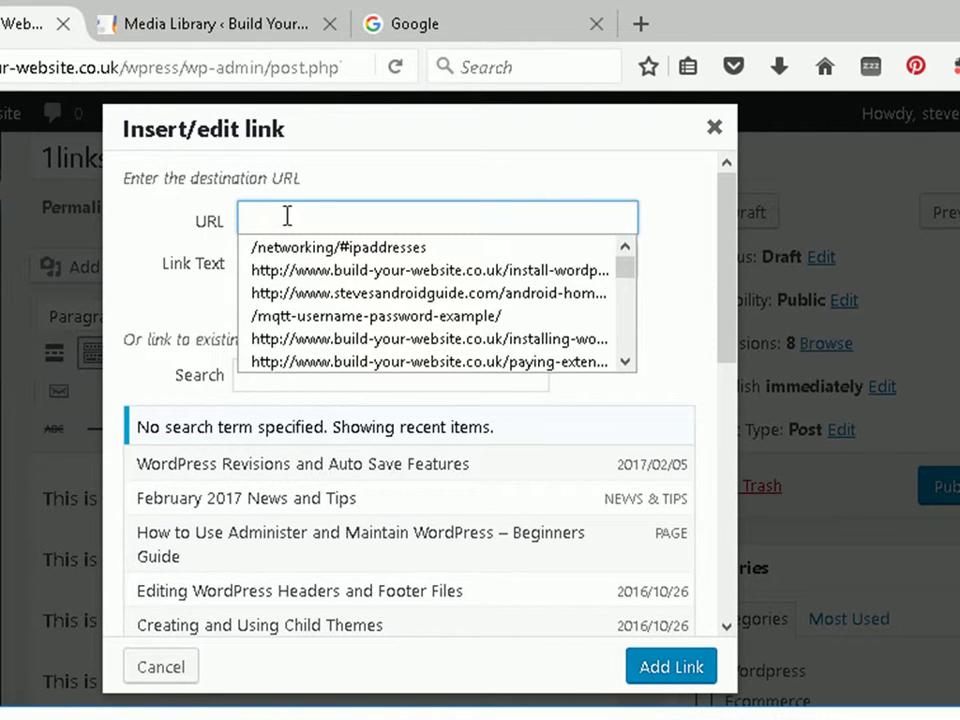
{"action": "left_click", "coordinate": [287, 216]}
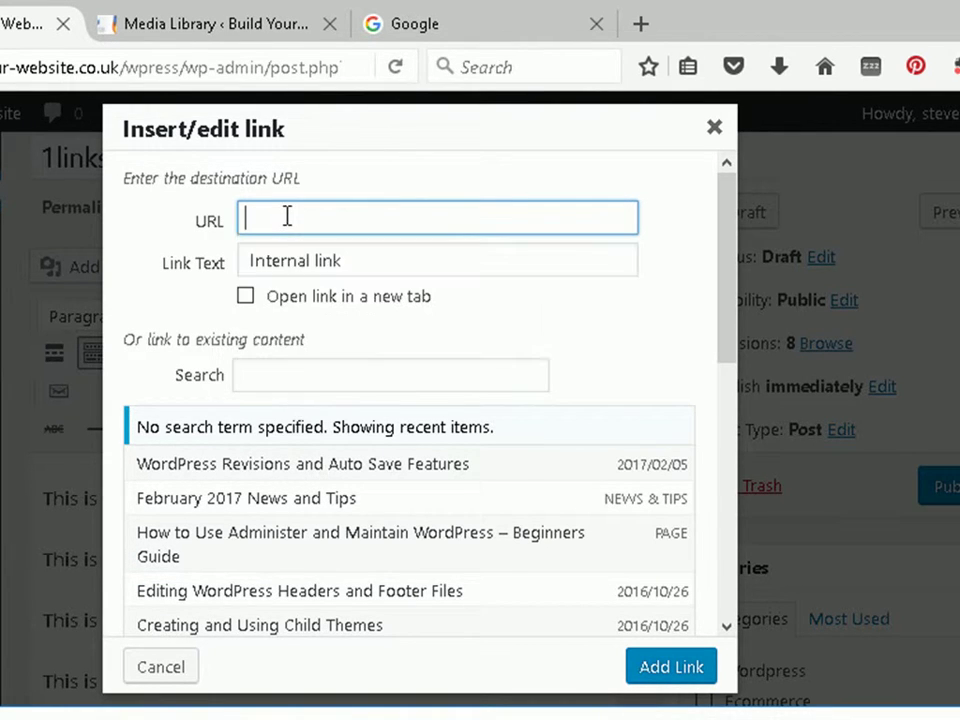
{"action": "left_click", "coordinate": [253, 376]}
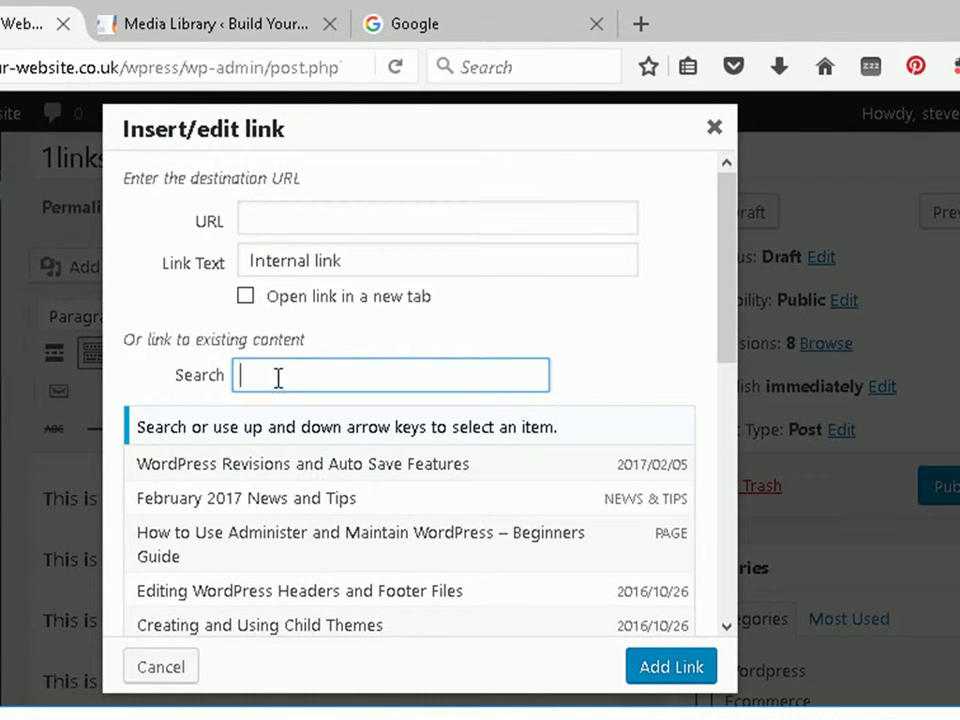
{"action": "type", "text": "ins"}
{"action": "type", "text": "tall"}
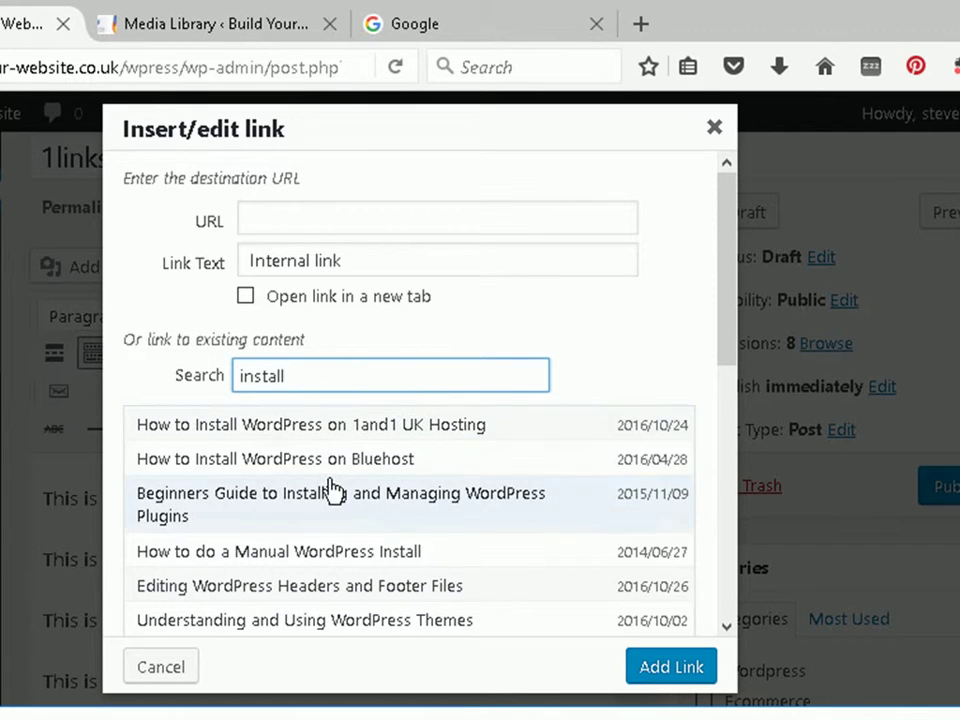
Link it to the 'How to Install WordPress on 1and1 UK Hosting' post, opening in the same tab.
{"action": "left_click", "coordinate": [285, 437]}
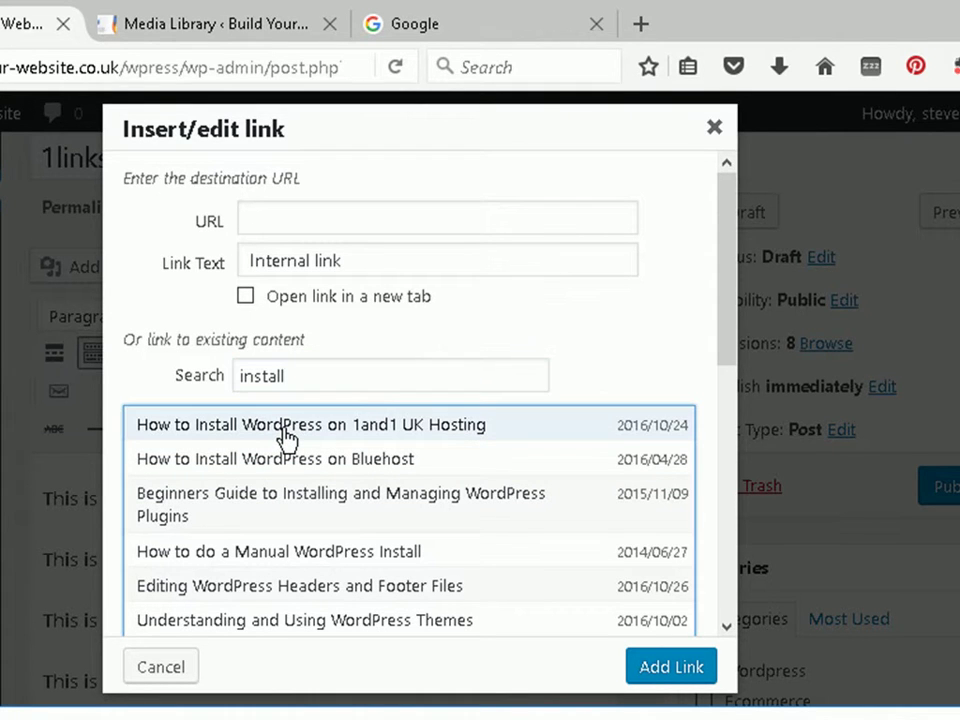
{"action": "left_click", "coordinate": [284, 432]}
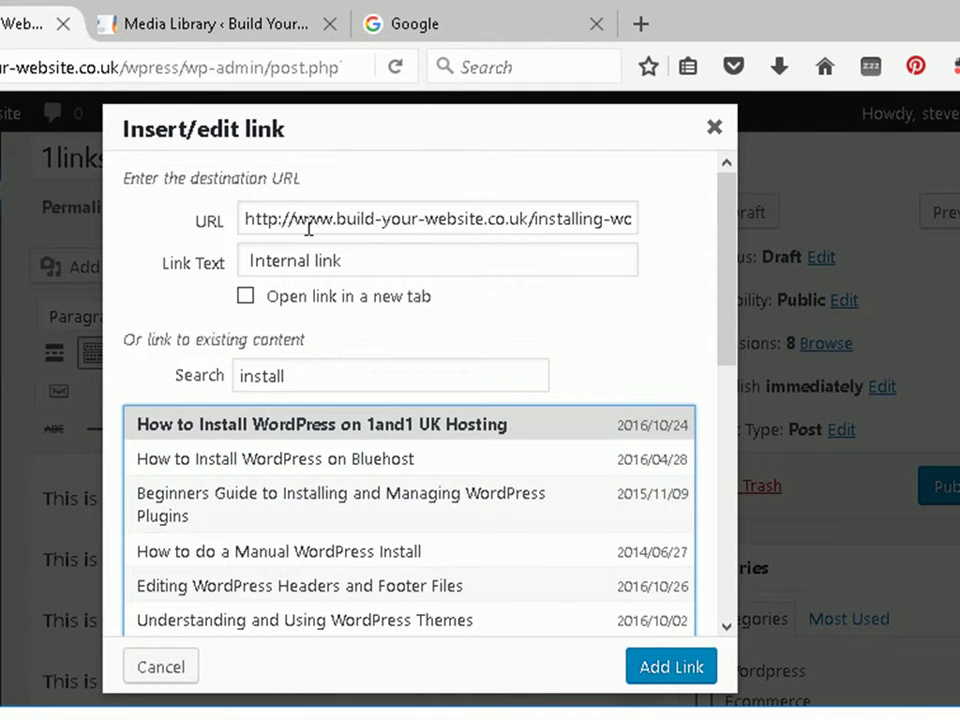
{"action": "left_click", "coordinate": [571, 220]}
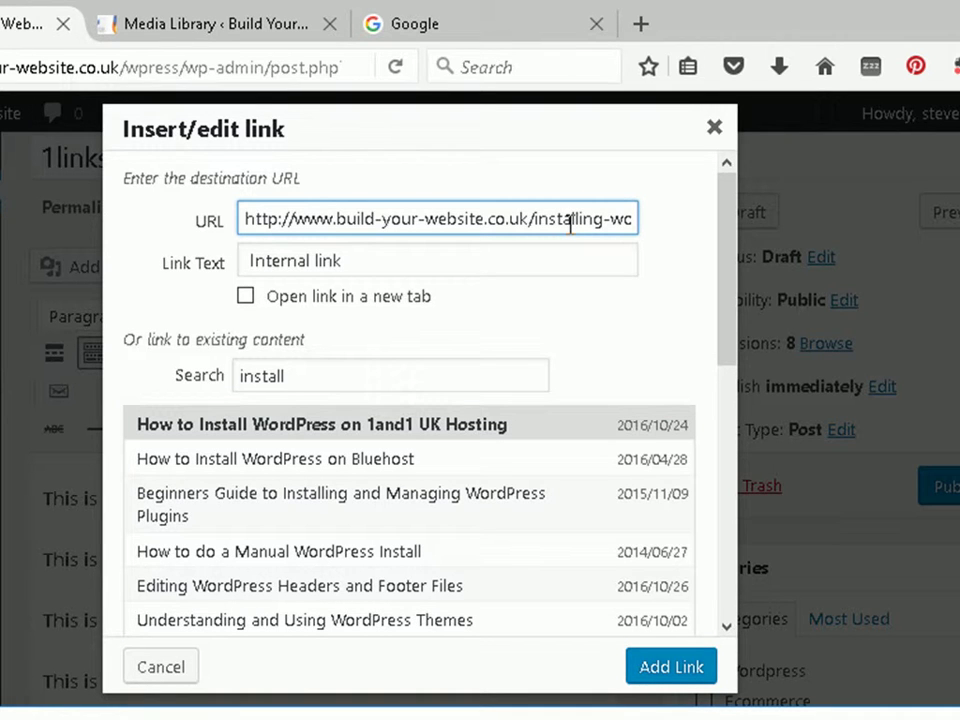
{"action": "left_click", "coordinate": [246, 296]}
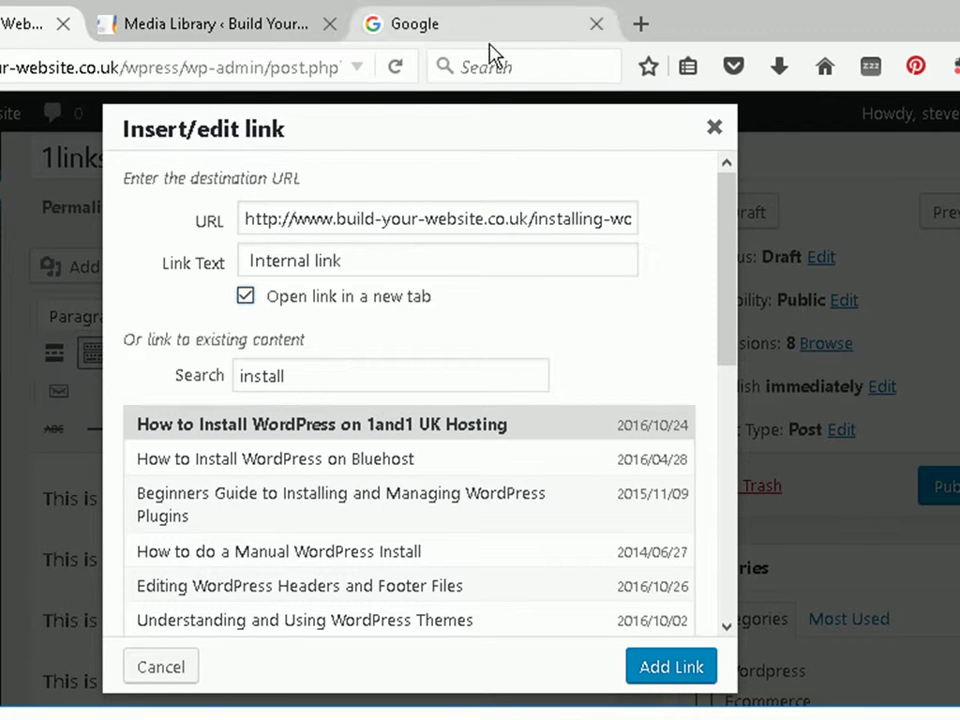
{"action": "left_click", "coordinate": [246, 300]}
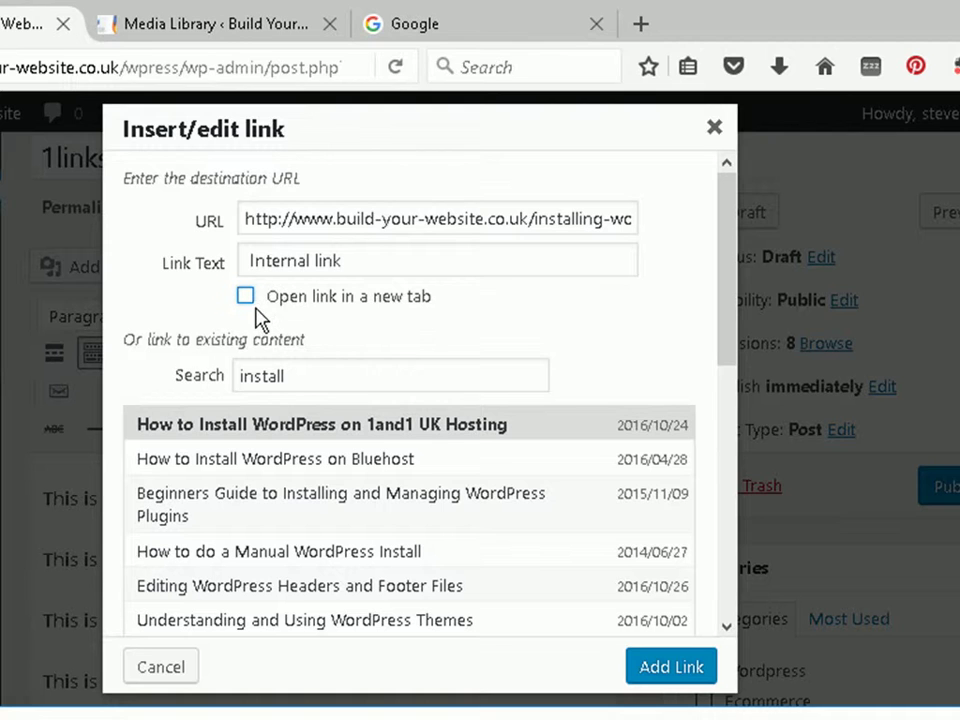
{"action": "left_click", "coordinate": [655, 670]}
Unlink 'Internal link', then select the word 'Google' on the external-link line.
{"action": "left_click", "coordinate": [178, 487]}
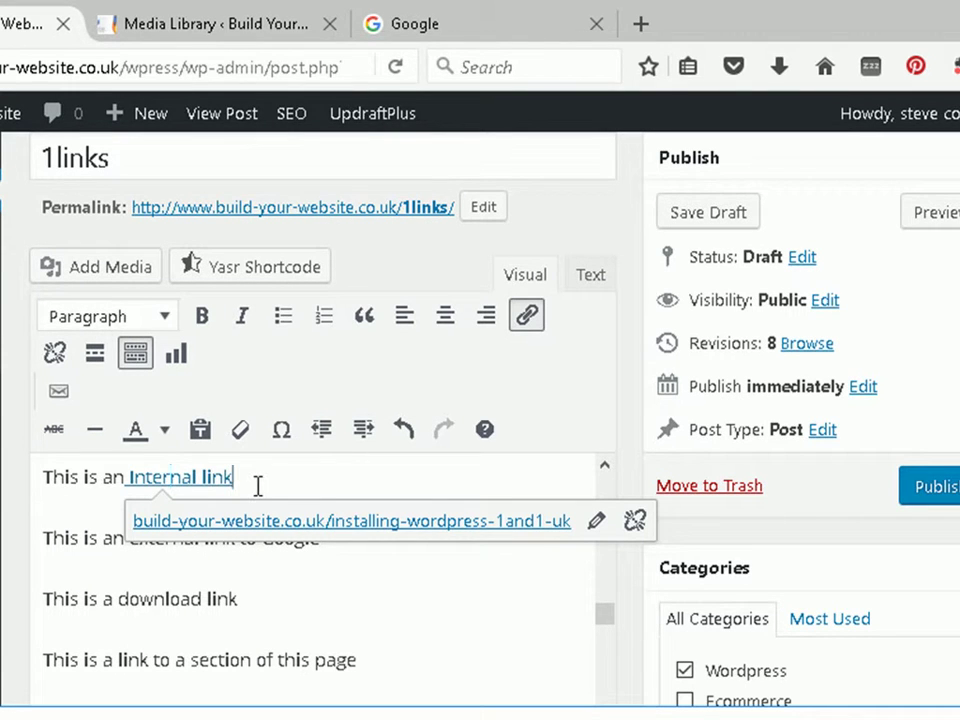
{"action": "left_click_drag", "start_coordinate": [233, 478], "coordinate": [128, 487]}
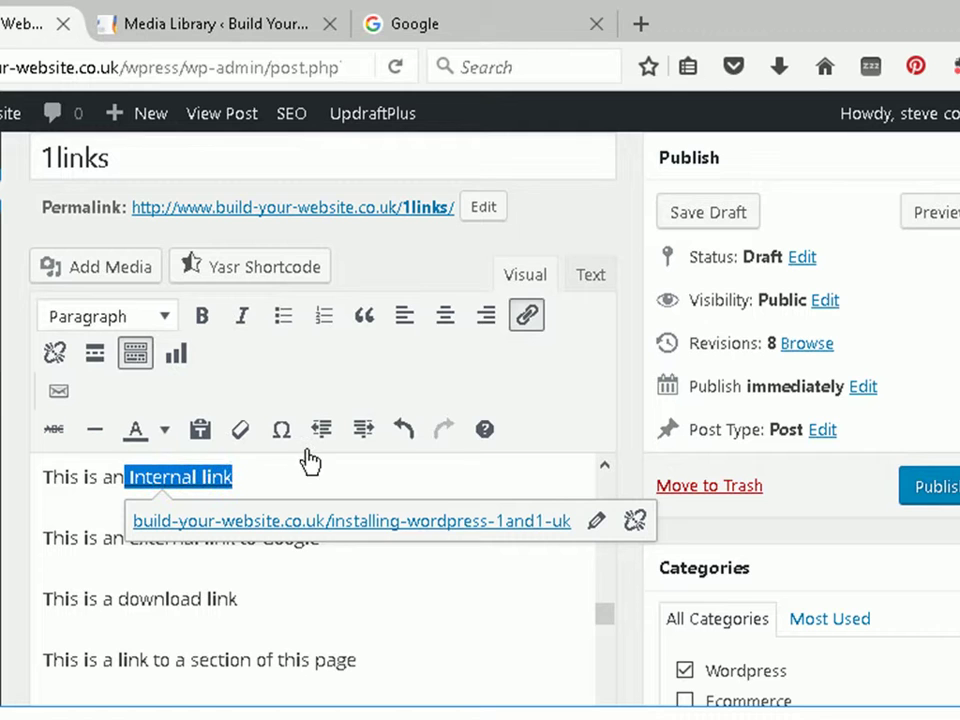
{"action": "left_click", "coordinate": [54, 353]}
{"action": "left_click", "coordinate": [274, 486]}
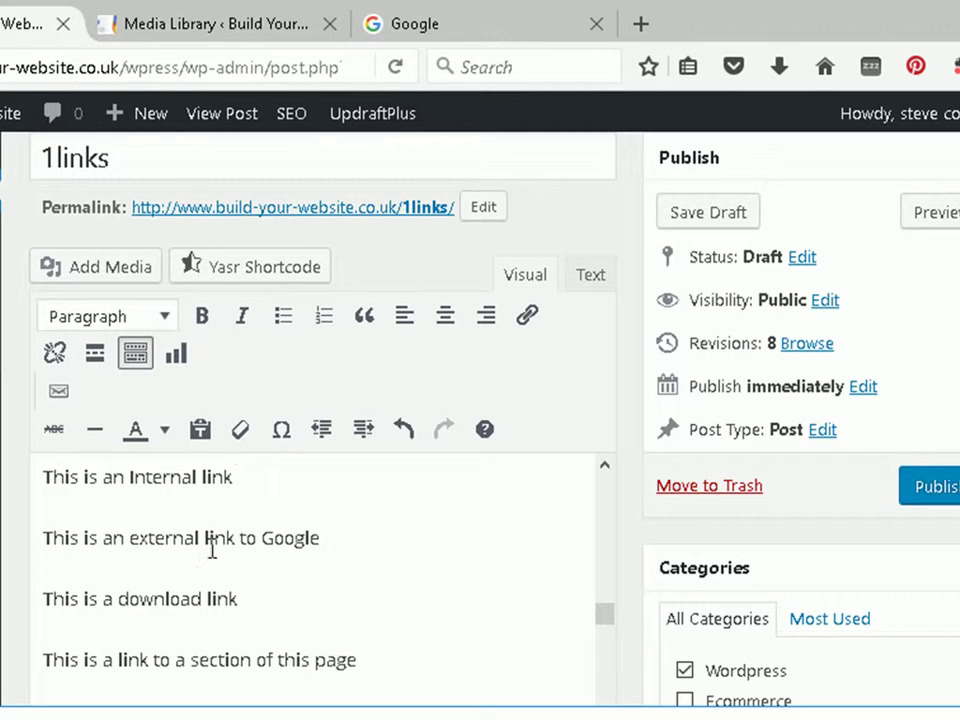
{"action": "mouse_move", "coordinate": [320, 540]}
{"action": "left_mouse_down"}
{"action": "mouse_move", "coordinate": [133, 540]}
{"action": "mouse_move", "coordinate": [264, 540]}
{"action": "left_mouse_up"}
{"action": "left_click", "coordinate": [526, 318]}
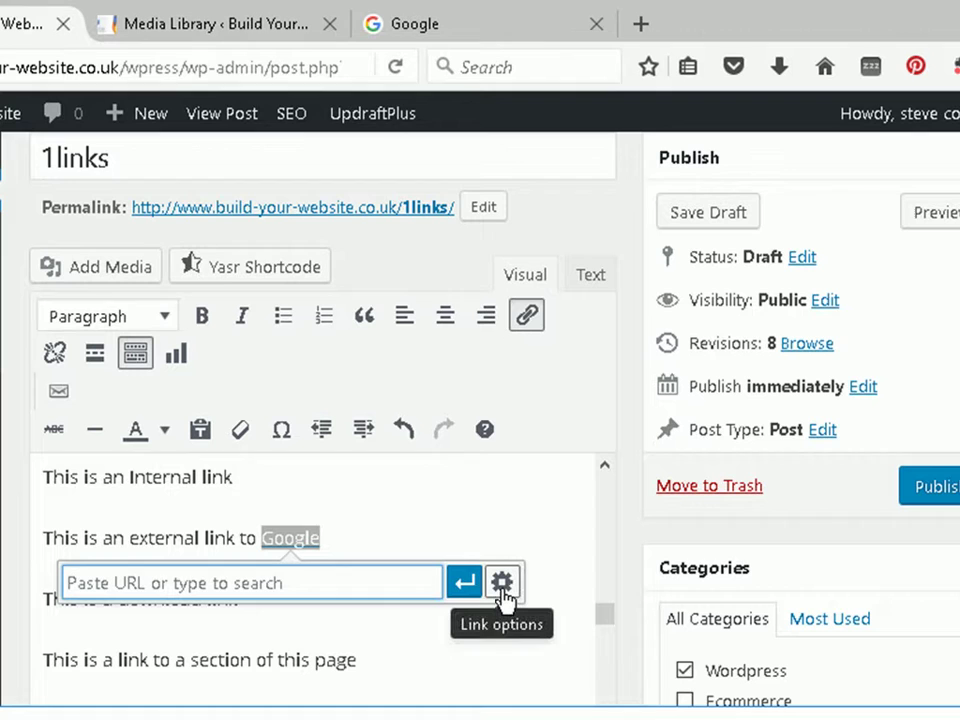
{"action": "left_click", "coordinate": [504, 597]}
{"action": "left_click", "coordinate": [502, 584]}
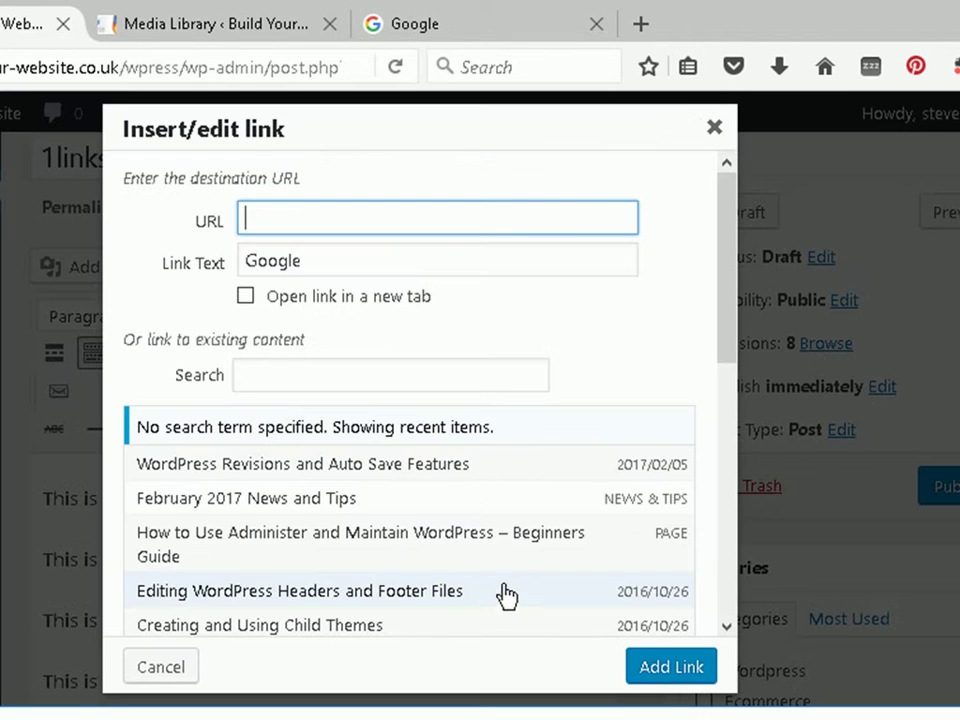
{"action": "left_click", "coordinate": [250, 220]}
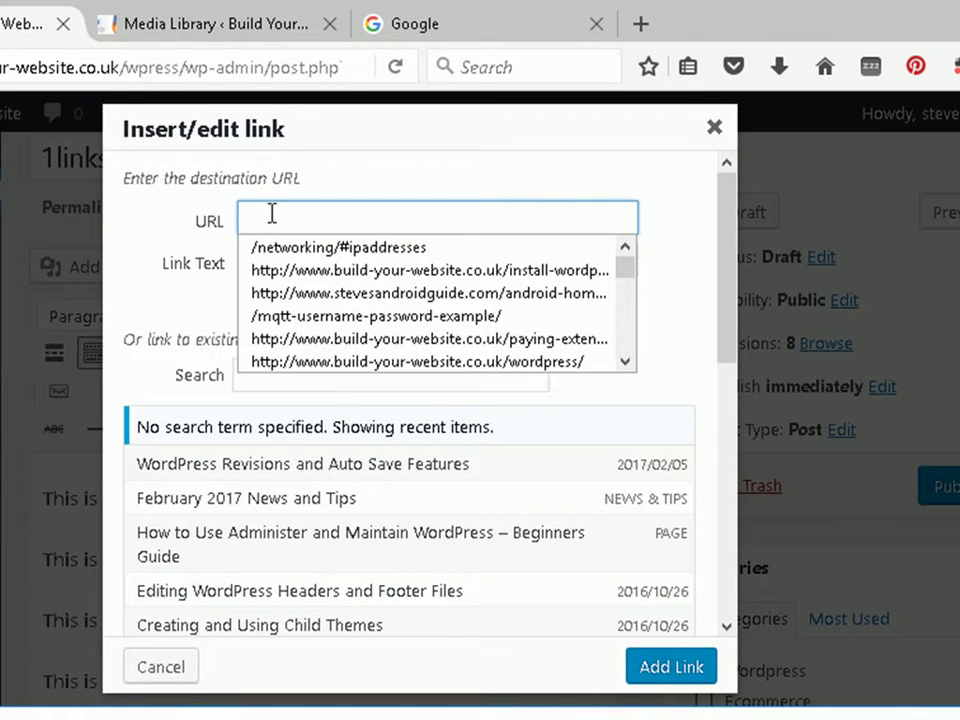
{"action": "type", "text": "h"}
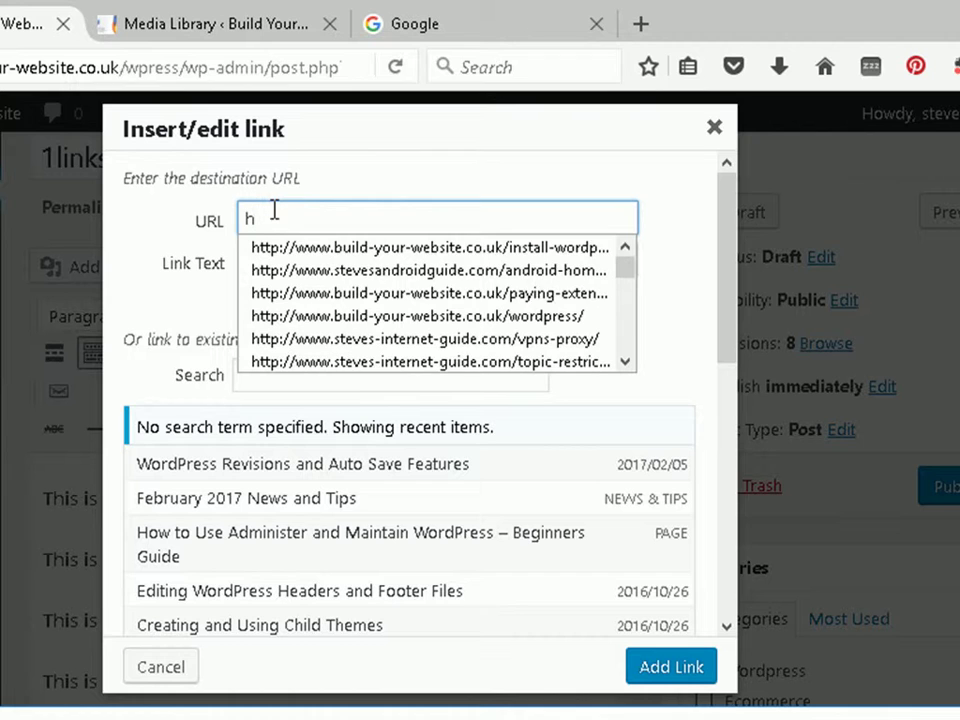
{"action": "type", "text": "ttp"}
{"action": "left_click", "coordinate": [475, 26]}
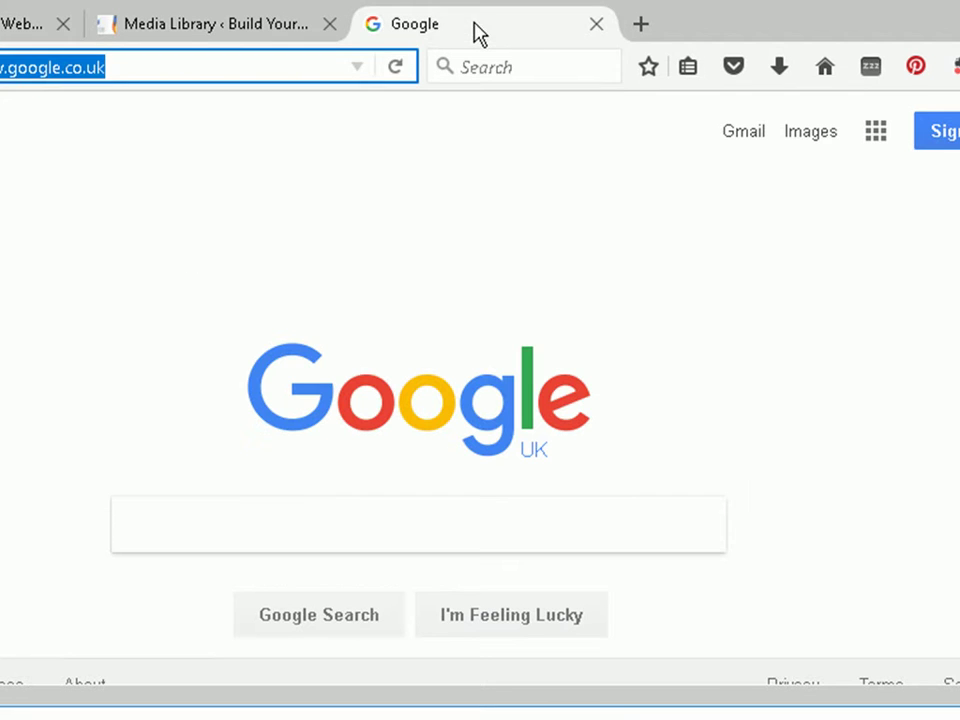
{"action": "left_click", "coordinate": [156, 64]}
{"action": "left_click_drag", "start_coordinate": [144, 66], "coordinate": [2, 66]}
Paste the Google address as the URL, set it to open in a new tab, and add the link.
{"action": "left_click", "coordinate": [5, 26]}
{"action": "left_click_drag", "start_coordinate": [355, 220], "coordinate": [248, 216]}
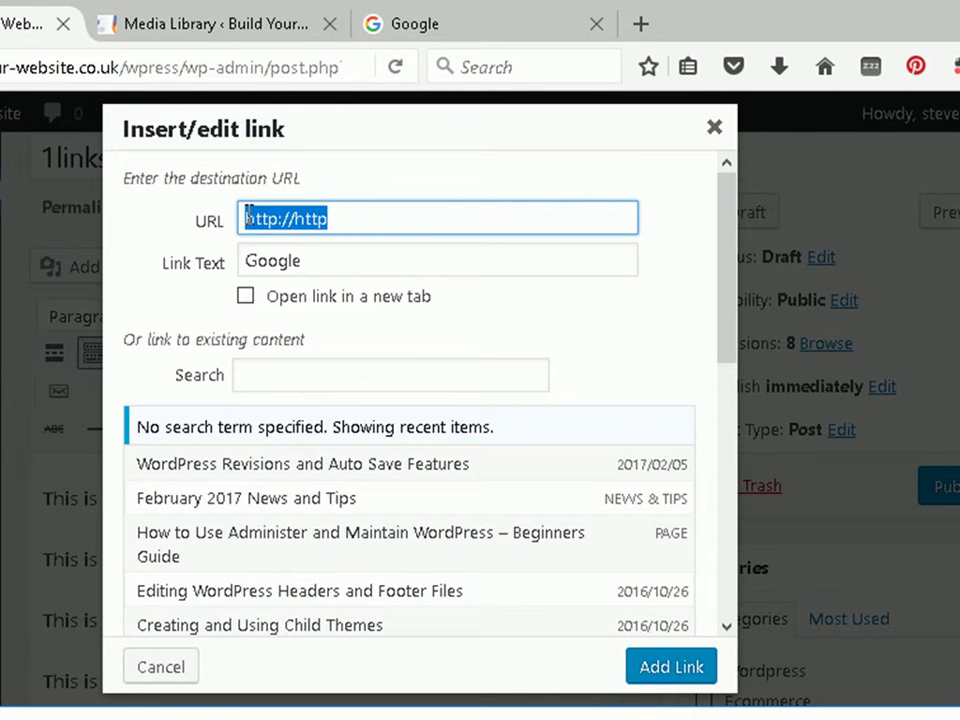
{"action": "type", "text": "https://www.google.co.uk/"}
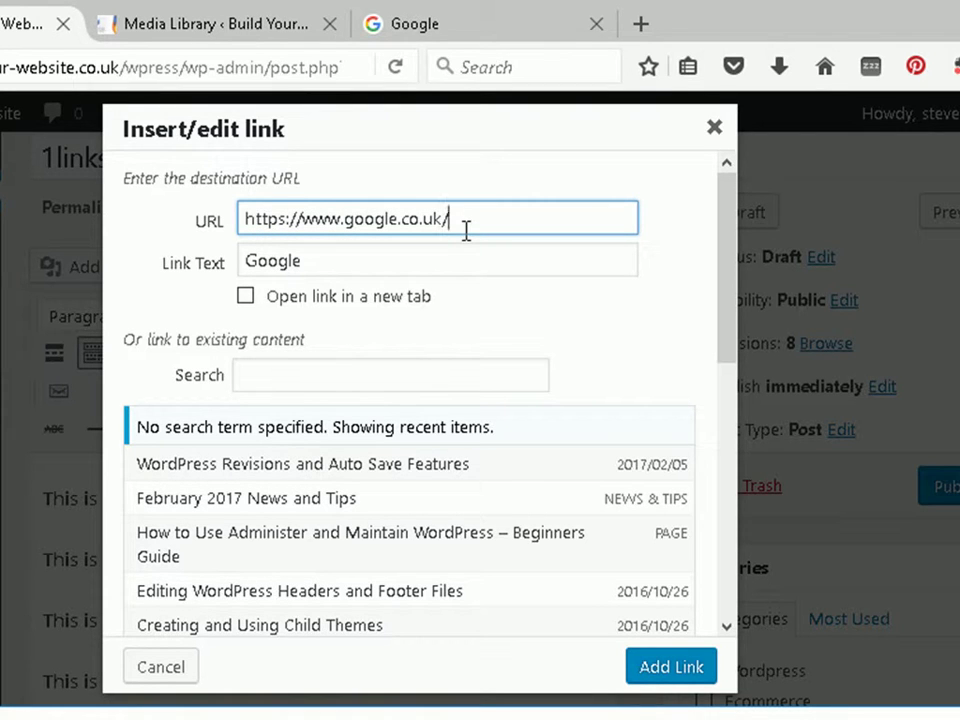
{"action": "left_click", "coordinate": [246, 296]}
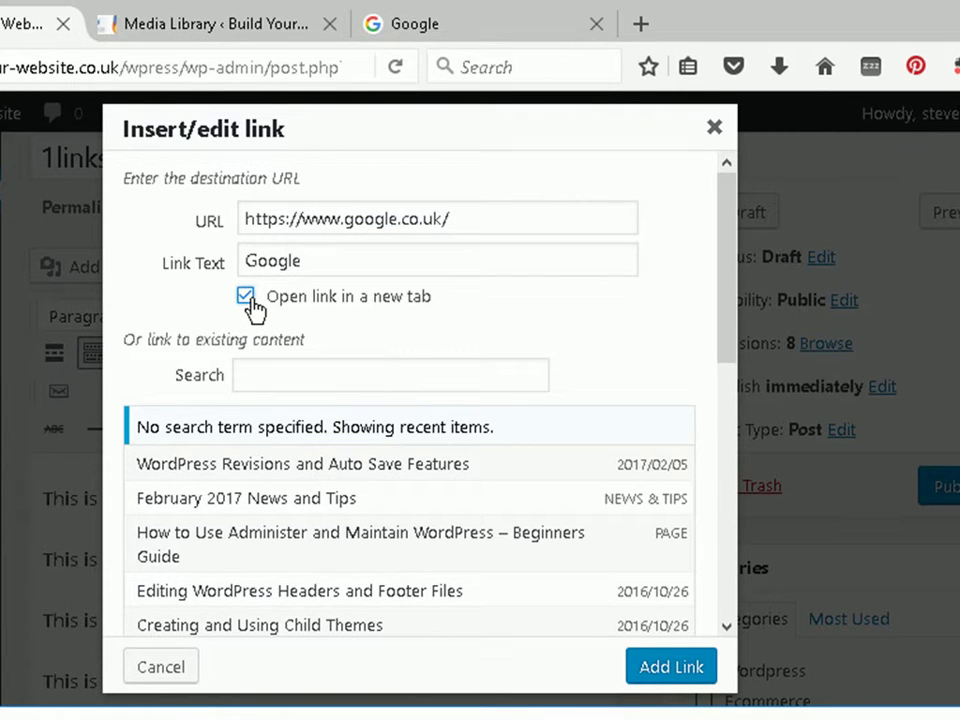
{"action": "left_click", "coordinate": [668, 668]}
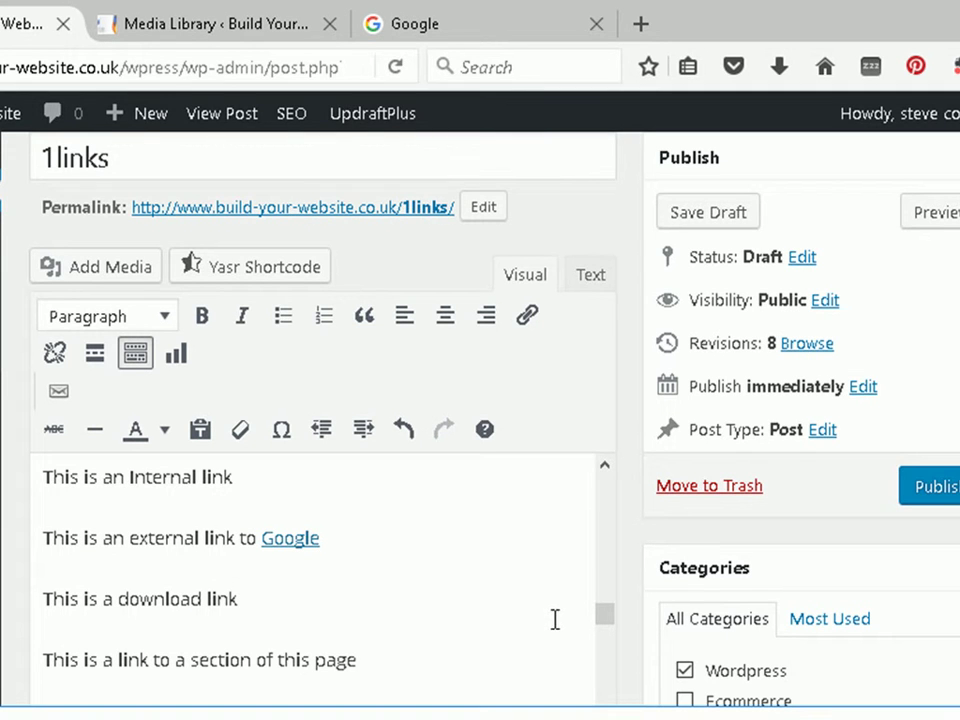
{"action": "left_click", "coordinate": [414, 606]}
{"action": "triple_click", "coordinate": [251, 600]}
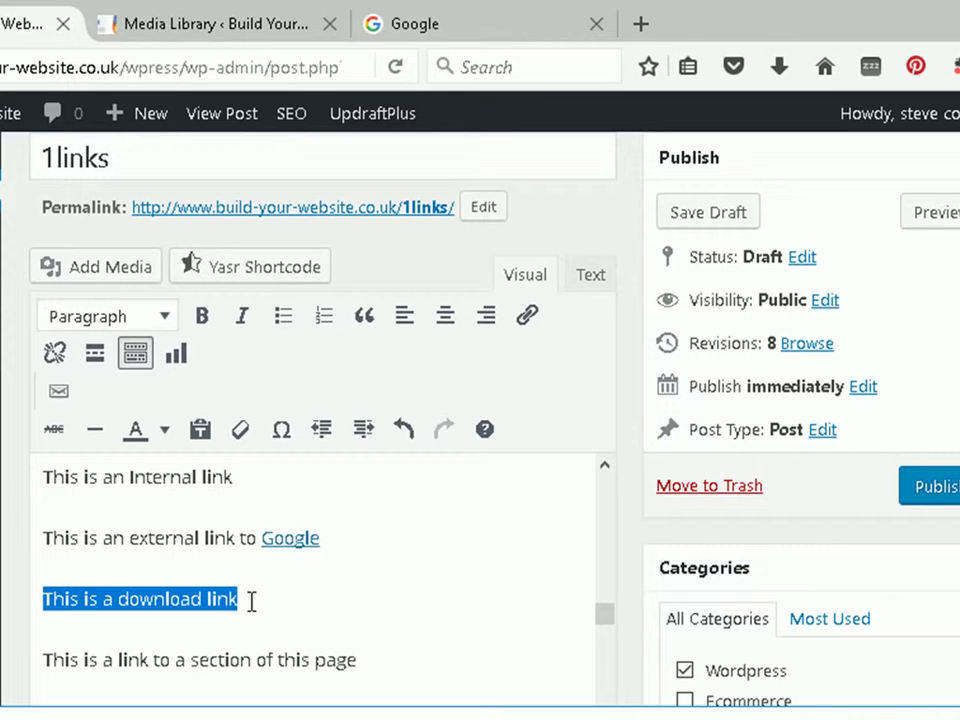
{"action": "left_click", "coordinate": [251, 600]}
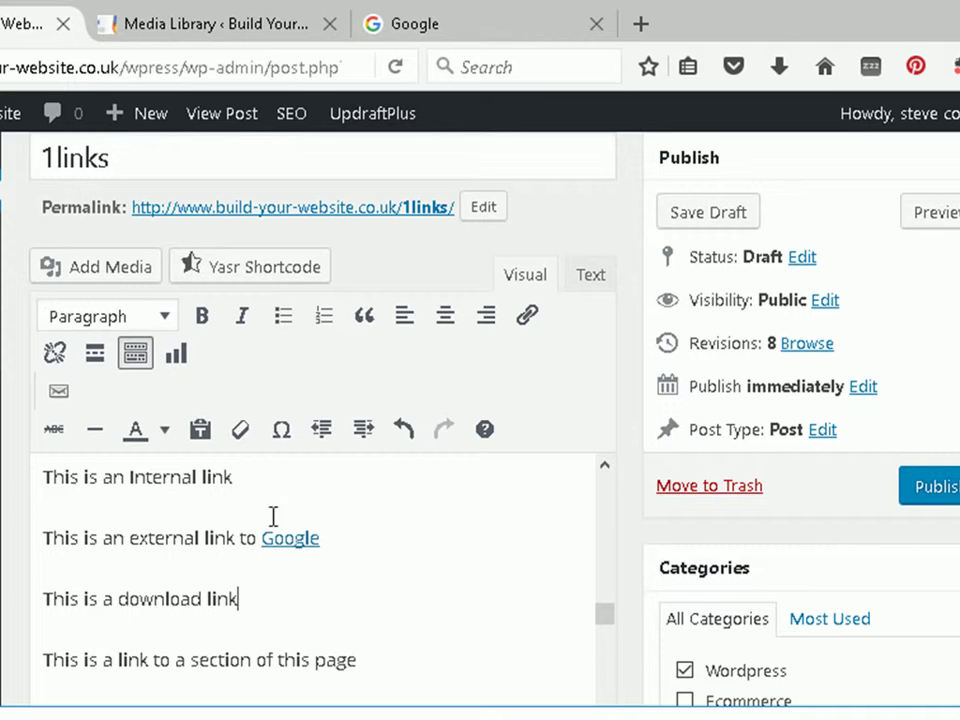
Pick css-cheatsheet-portrait.pdf for upload under Media, then back out to the Media Library listing.
{"action": "left_click", "coordinate": [233, 31]}
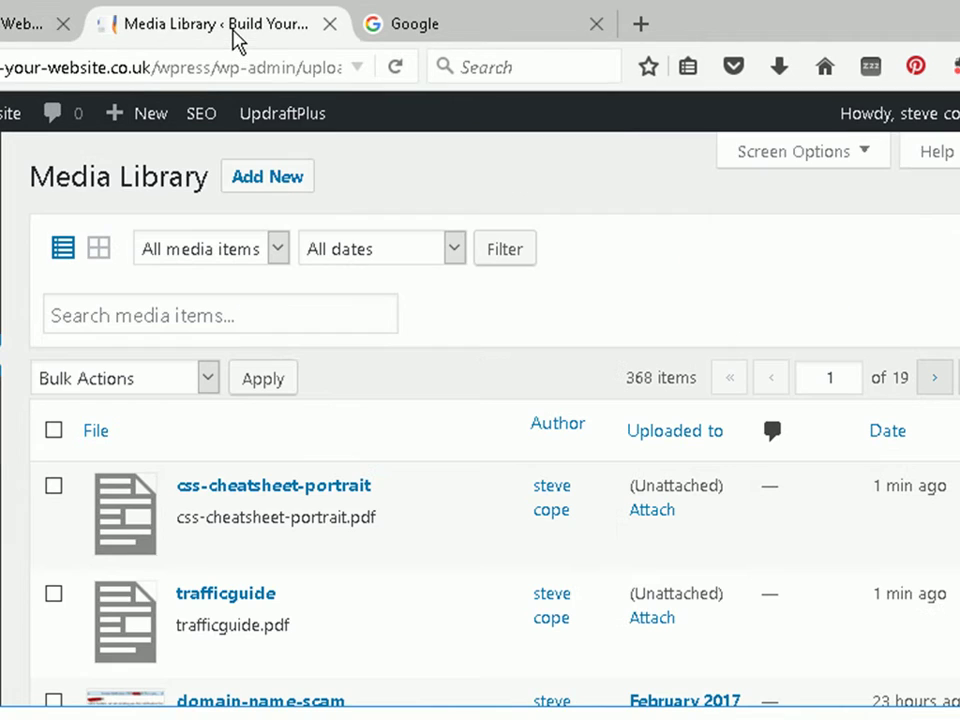
{"action": "left_click", "coordinate": [279, 194]}
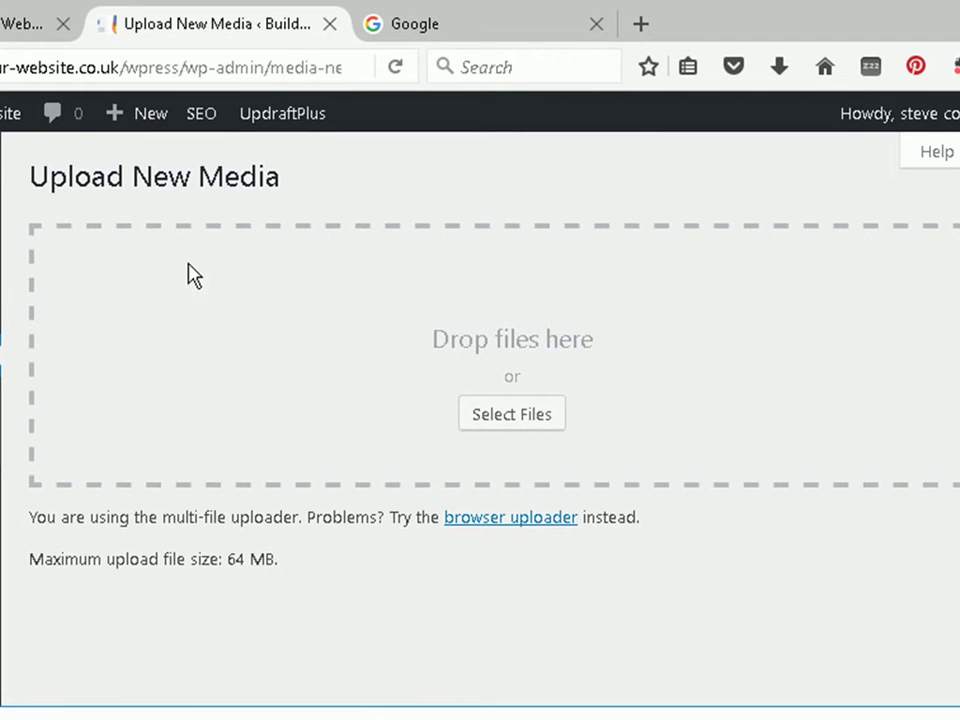
{"action": "left_click", "coordinate": [505, 428]}
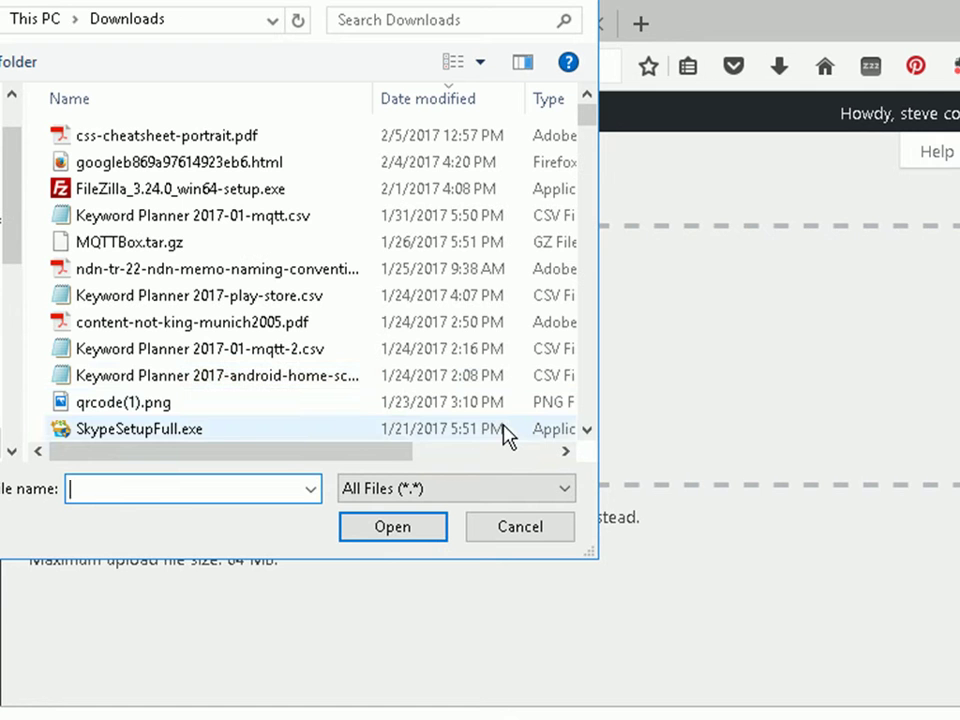
{"action": "left_click", "coordinate": [145, 137]}
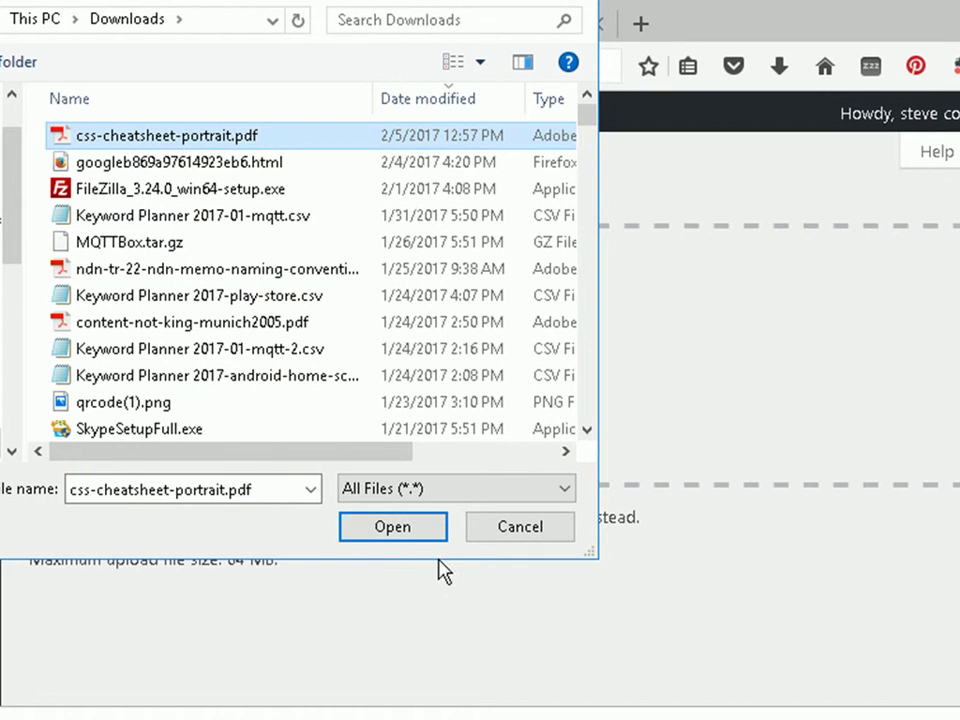
{"action": "left_click", "coordinate": [510, 537]}
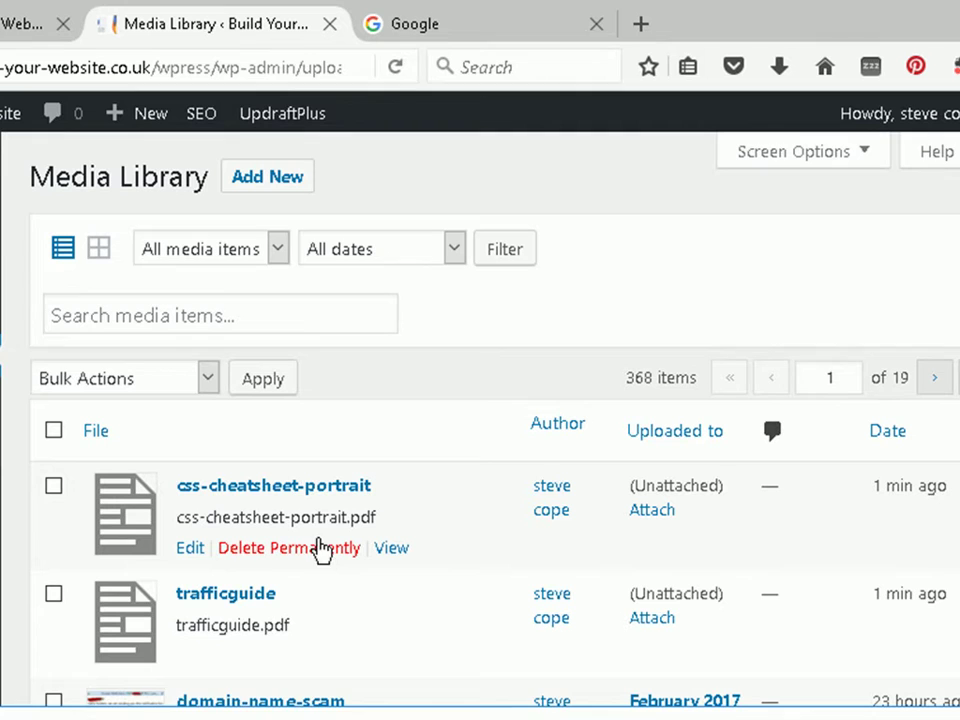
Open the Edit Media page for css-cheatsheet-portrait.pdf and select its full file URL.
{"action": "left_click", "coordinate": [190, 549]}
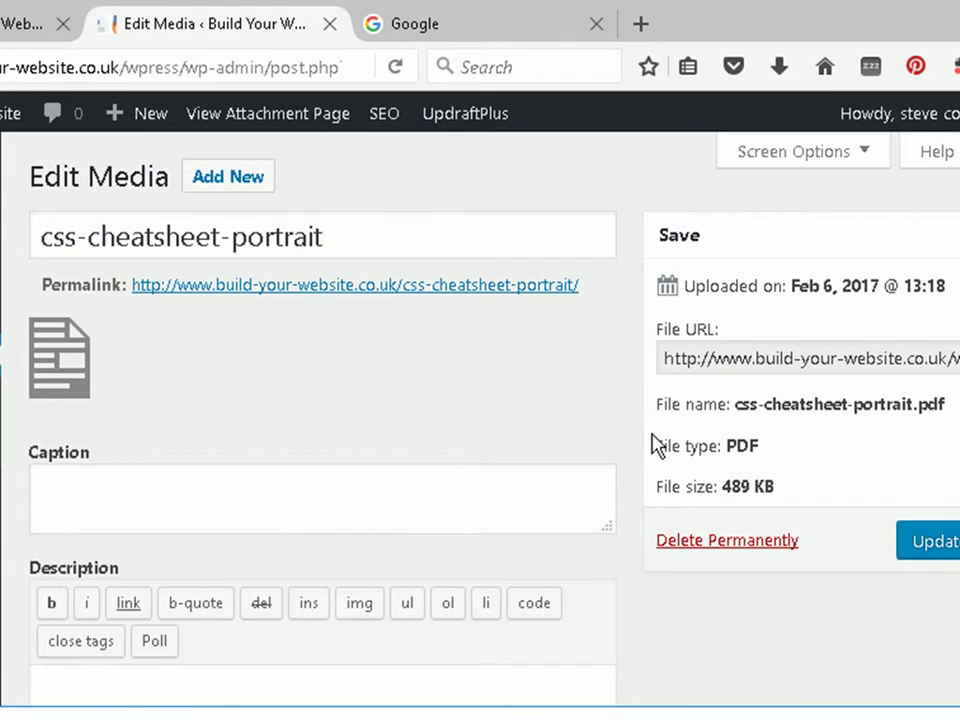
{"action": "left_click", "coordinate": [720, 358]}
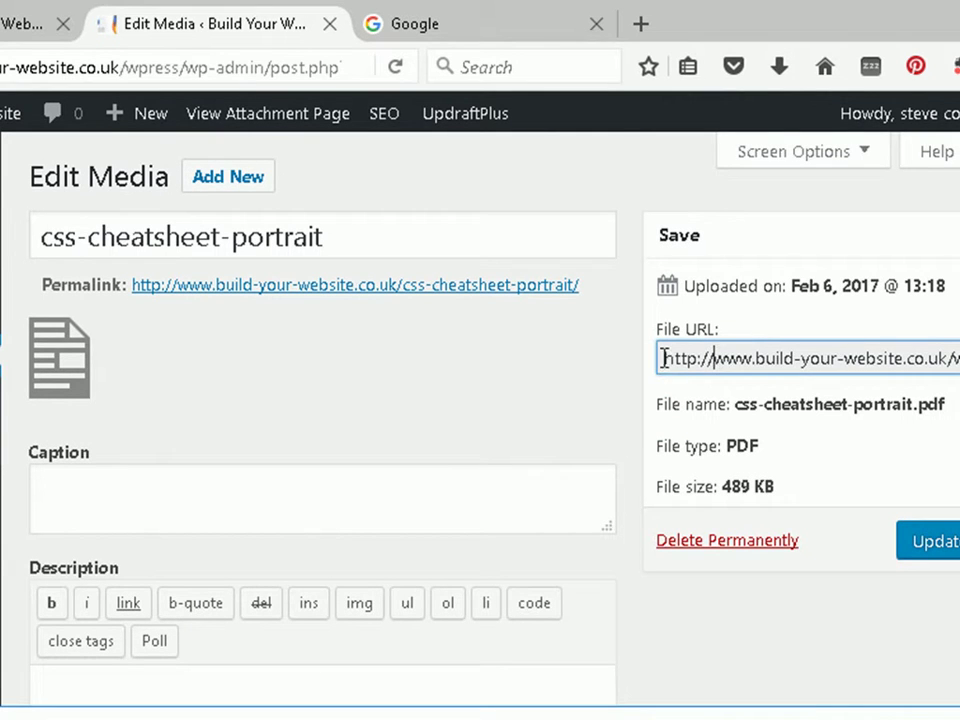
{"action": "left_click_drag", "start_coordinate": [663, 358], "coordinate": [958, 359]}
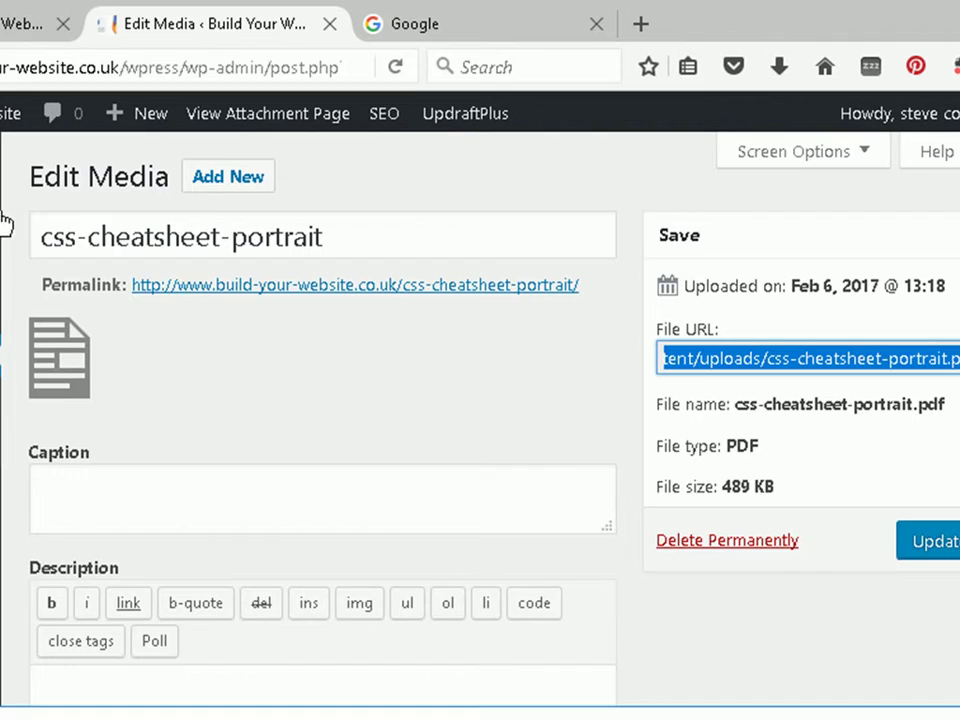
Link 'download link' in the post to the pasted PDF file URL, opening in the same tab.
{"action": "mouse_move", "coordinate": [4, 222]}
{"action": "left_click", "coordinate": [30, 24]}
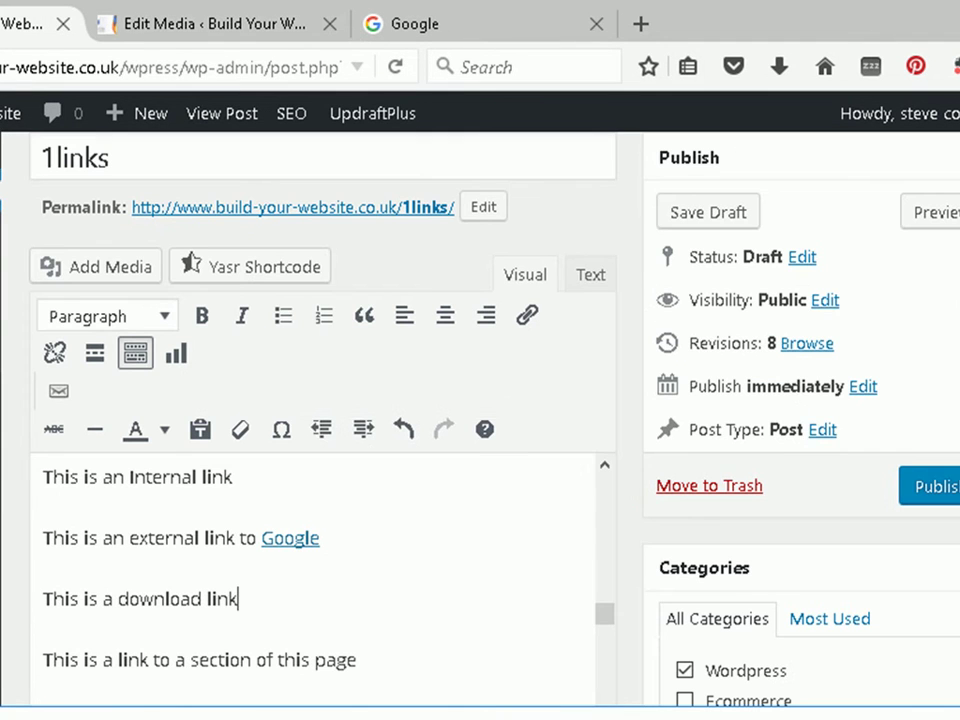
{"action": "left_click_drag", "start_coordinate": [238, 598], "coordinate": [120, 598]}
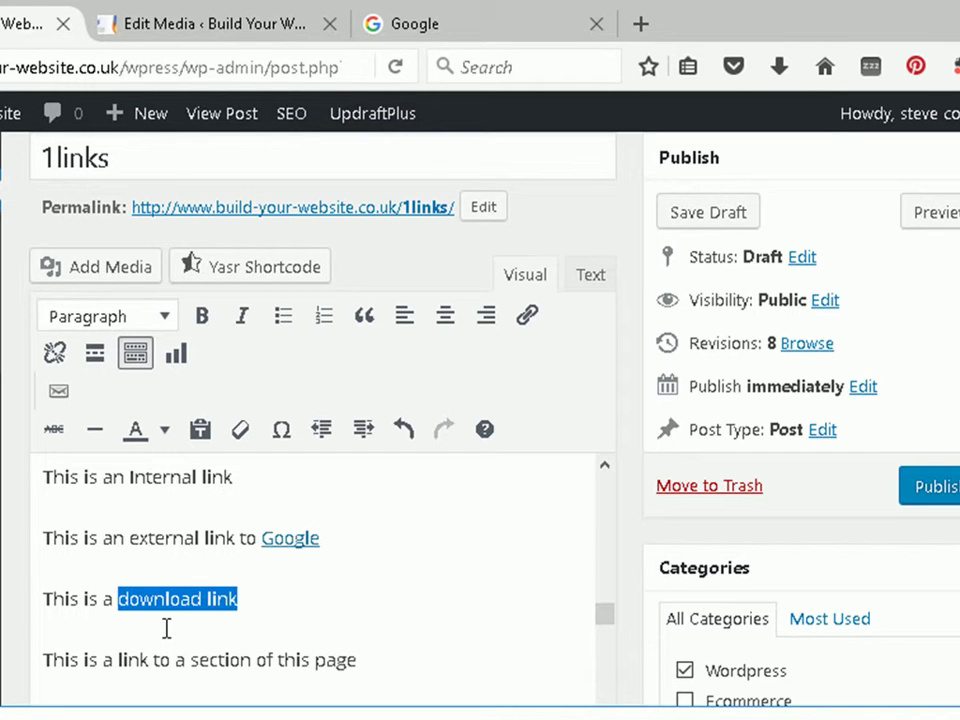
{"action": "left_click", "coordinate": [526, 318]}
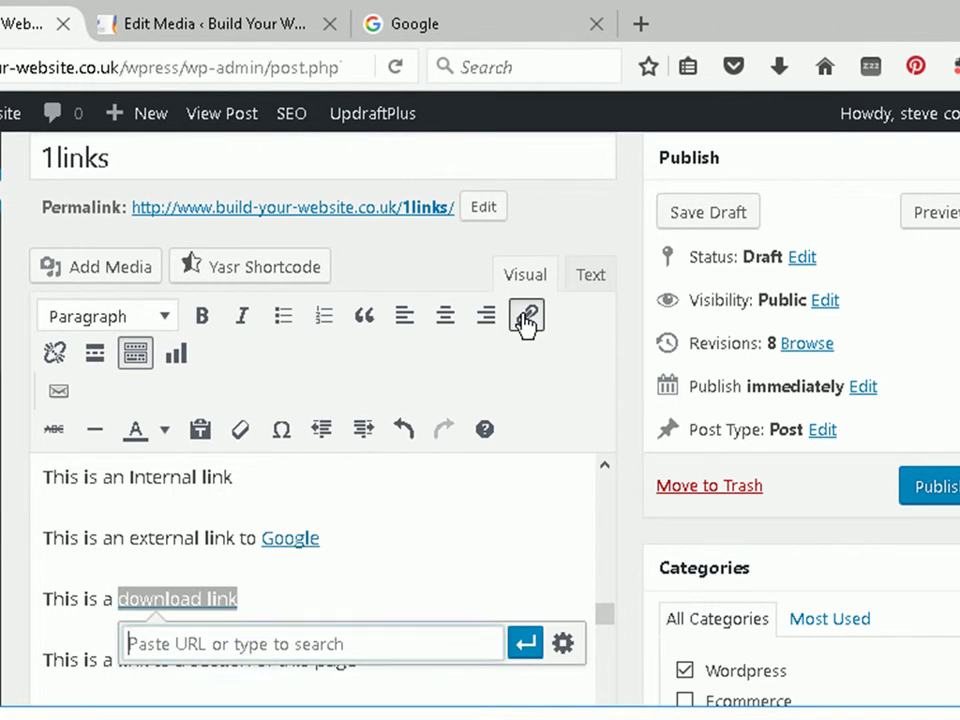
{"action": "left_click", "coordinate": [564, 645]}
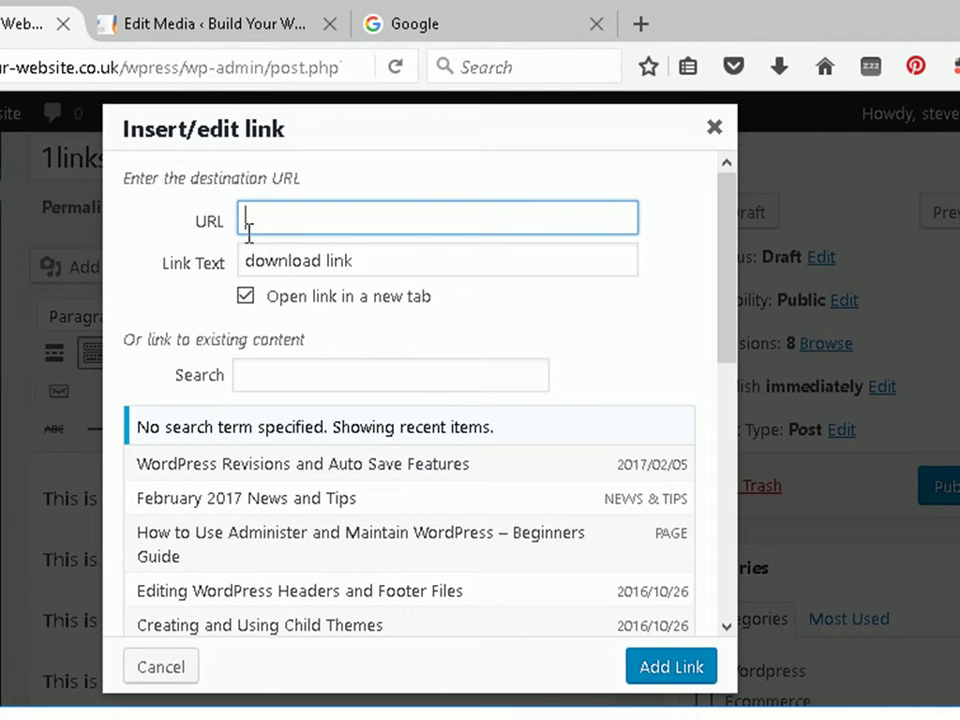
{"action": "key", "text": "ctrl+v"}
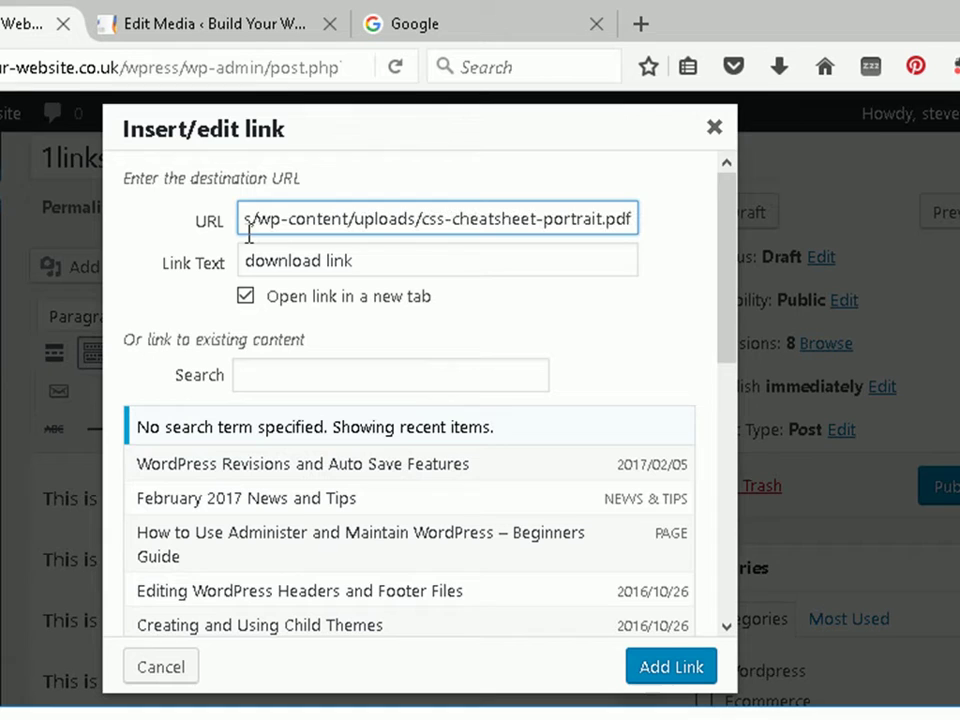
{"action": "left_click", "coordinate": [244, 299]}
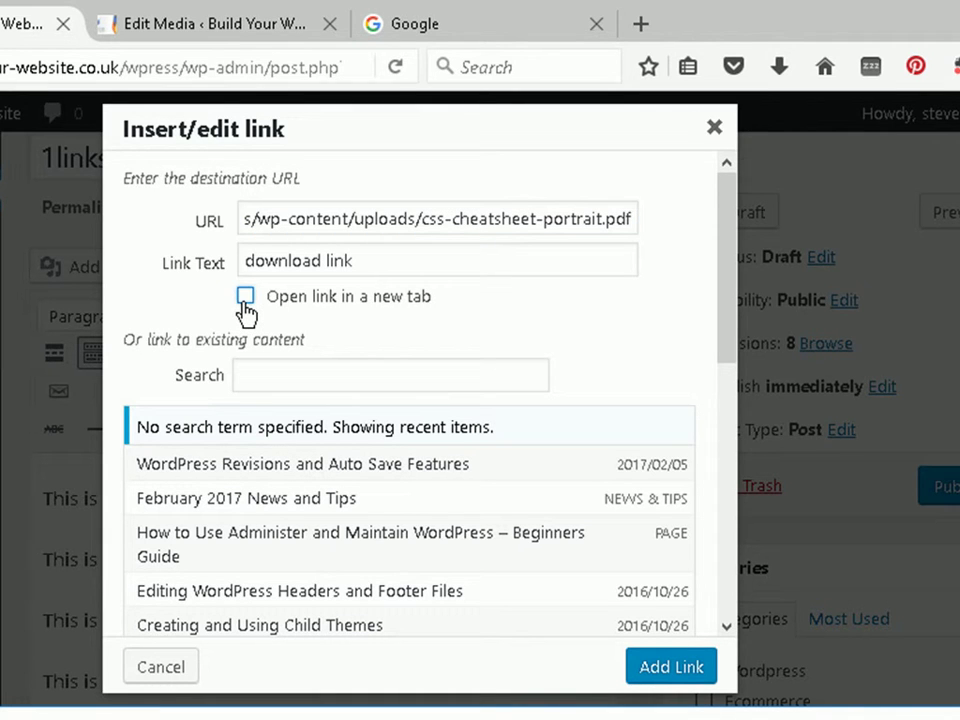
Append 'pdf' to the link text, apply the link, and check where it points.
{"action": "left_click", "coordinate": [323, 262]}
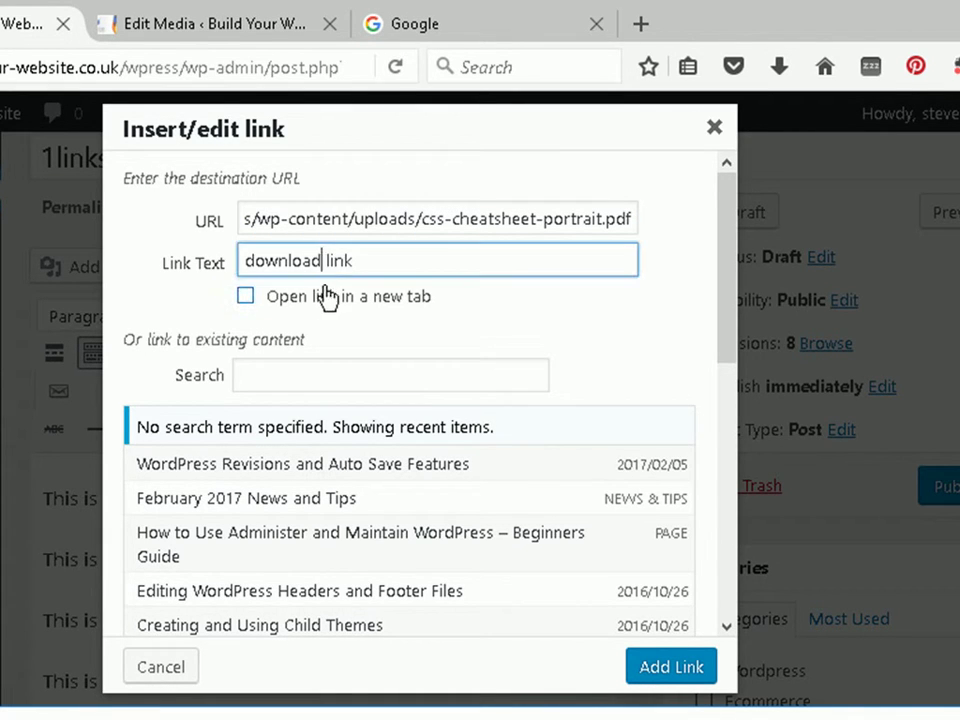
{"action": "left_click", "coordinate": [358, 252]}
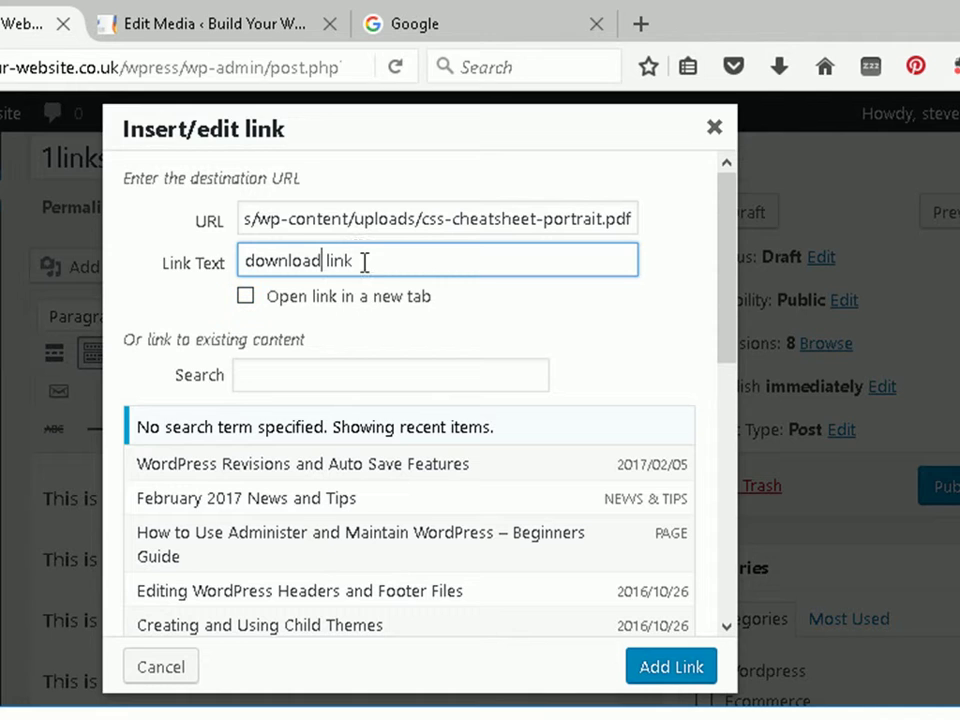
{"action": "left_click", "coordinate": [362, 264]}
{"action": "type", "text": "pdf"}
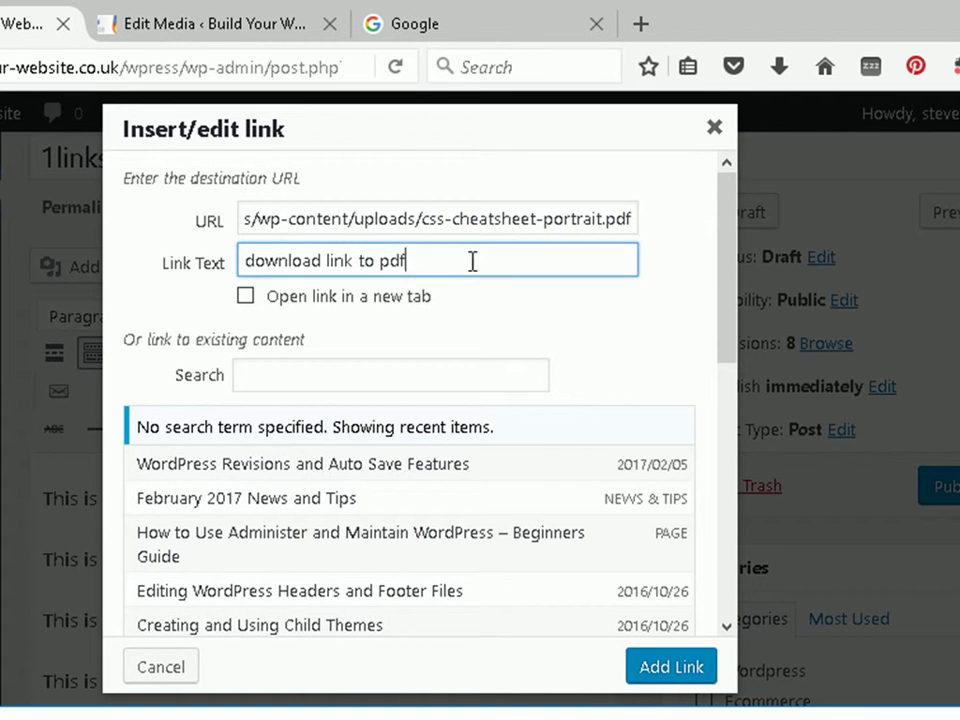
{"action": "left_click", "coordinate": [692, 668]}
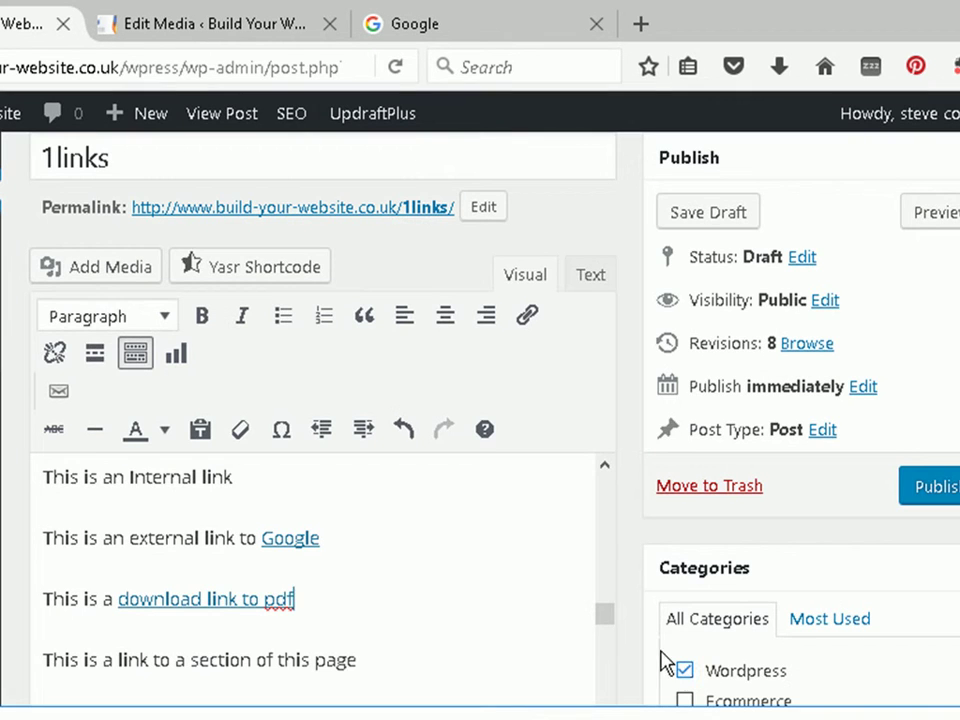
{"action": "left_click", "coordinate": [264, 598]}
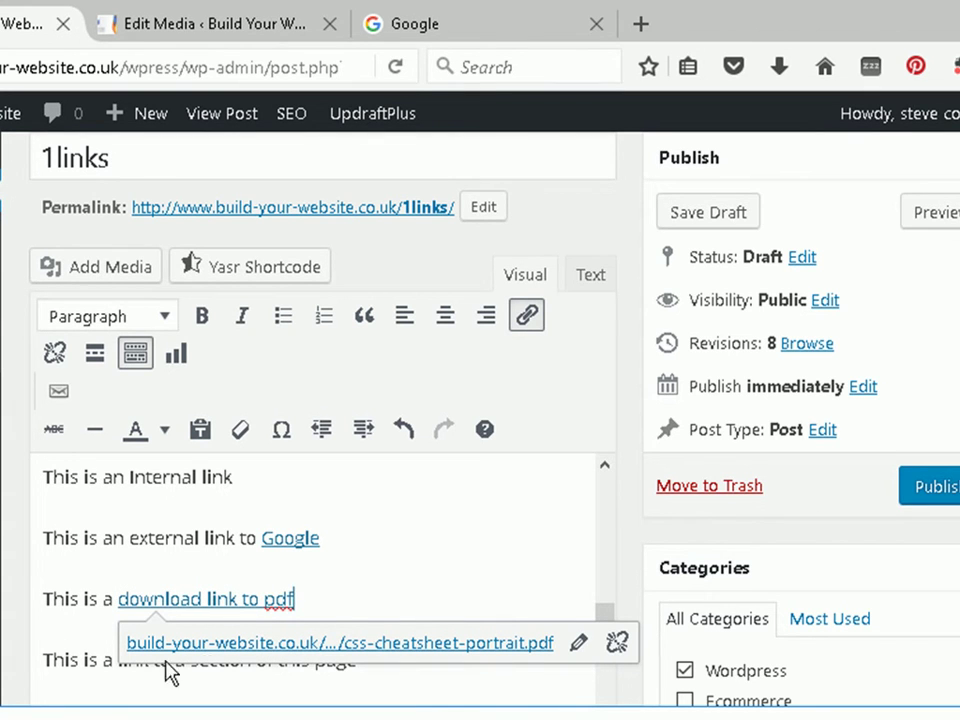
Link the fourth line's phrase 'link to a section of this page' to the #top anchor.
{"action": "left_click", "coordinate": [109, 660]}
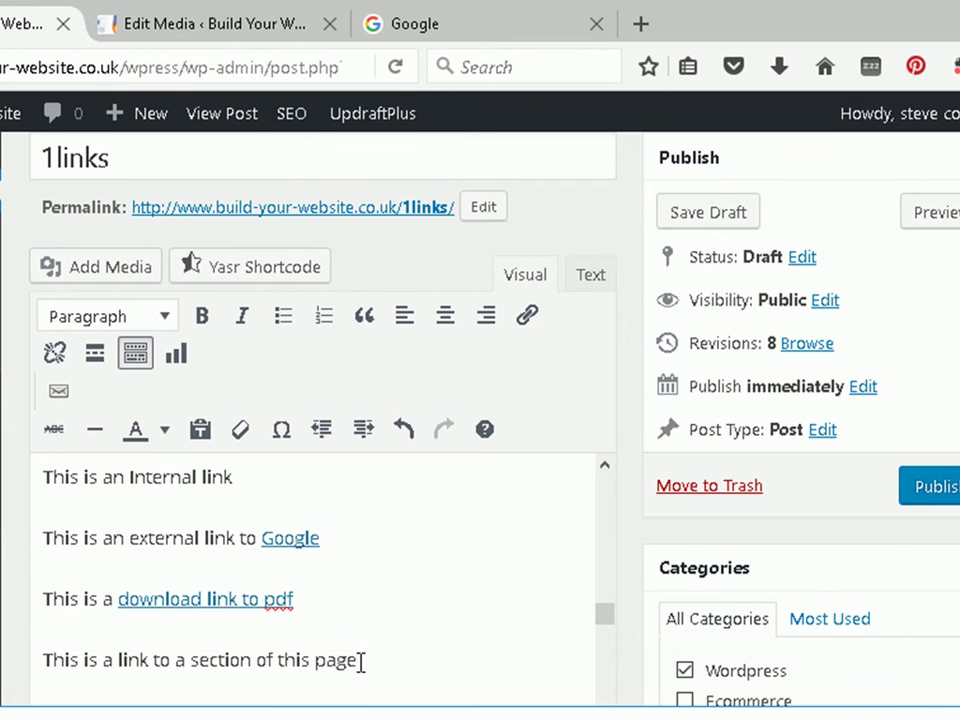
{"action": "left_click_drag", "start_coordinate": [361, 662], "coordinate": [112, 662]}
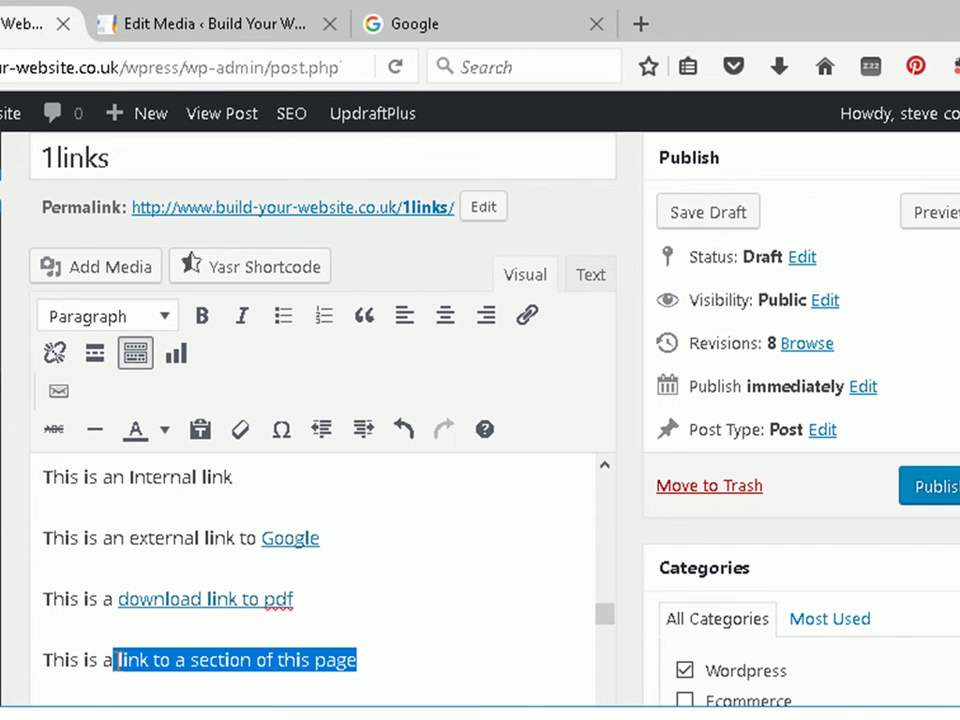
{"action": "left_click", "coordinate": [523, 318]}
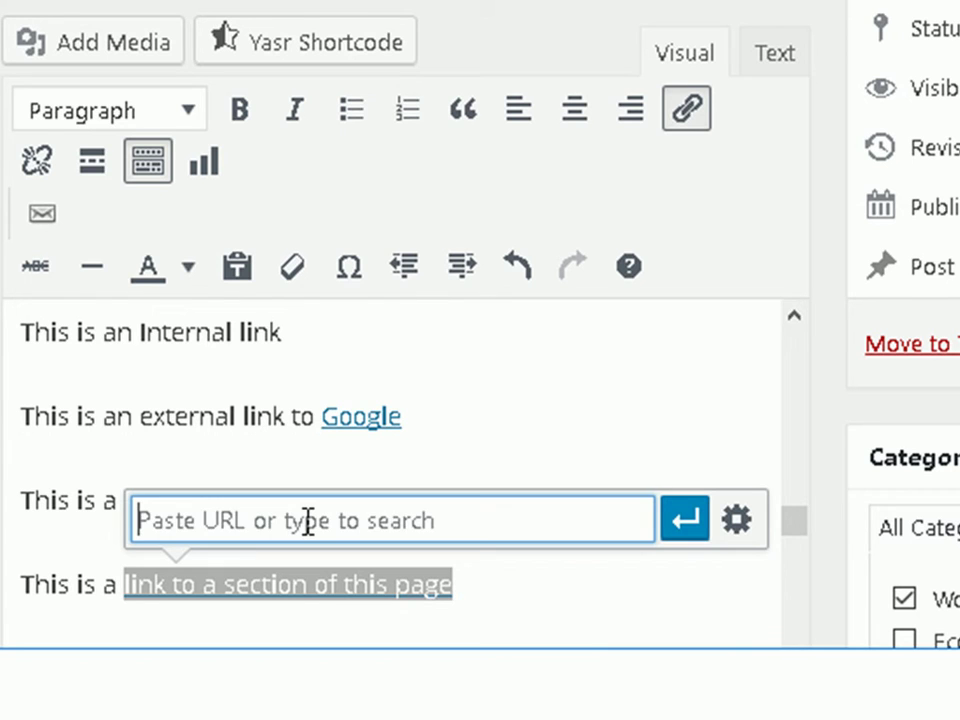
{"action": "type", "text": "#"}
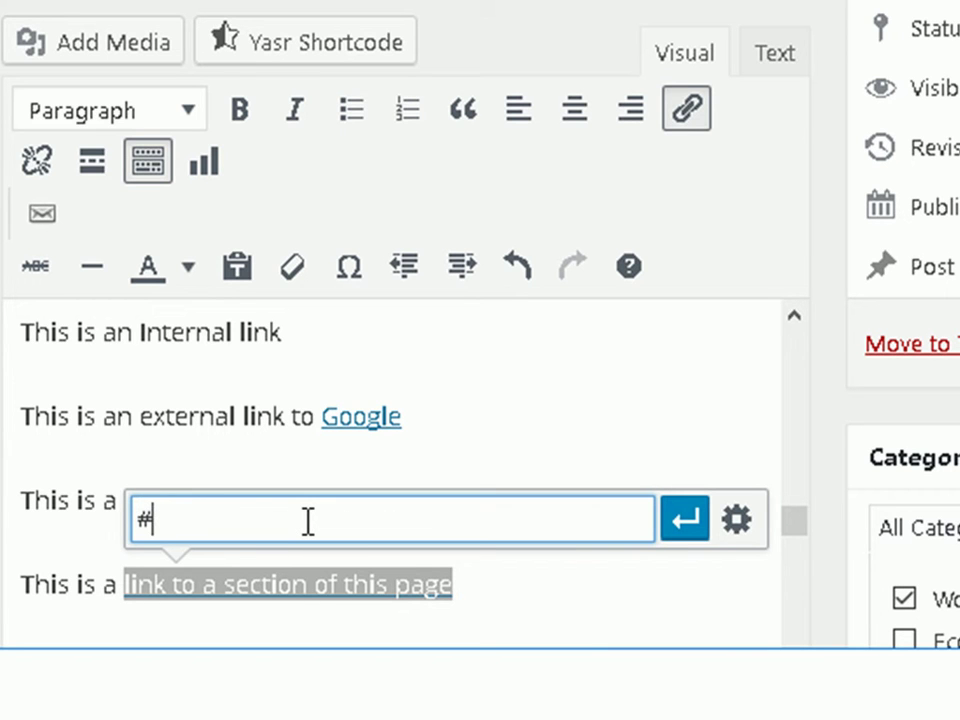
{"action": "type", "text": "top"}
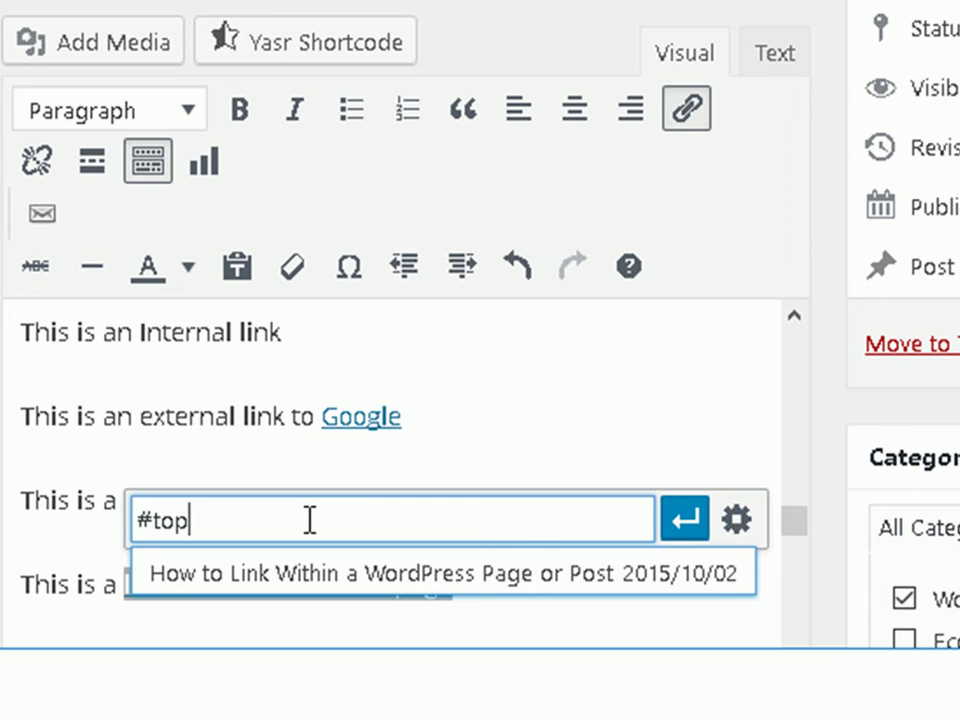
{"action": "left_click", "coordinate": [688, 528]}
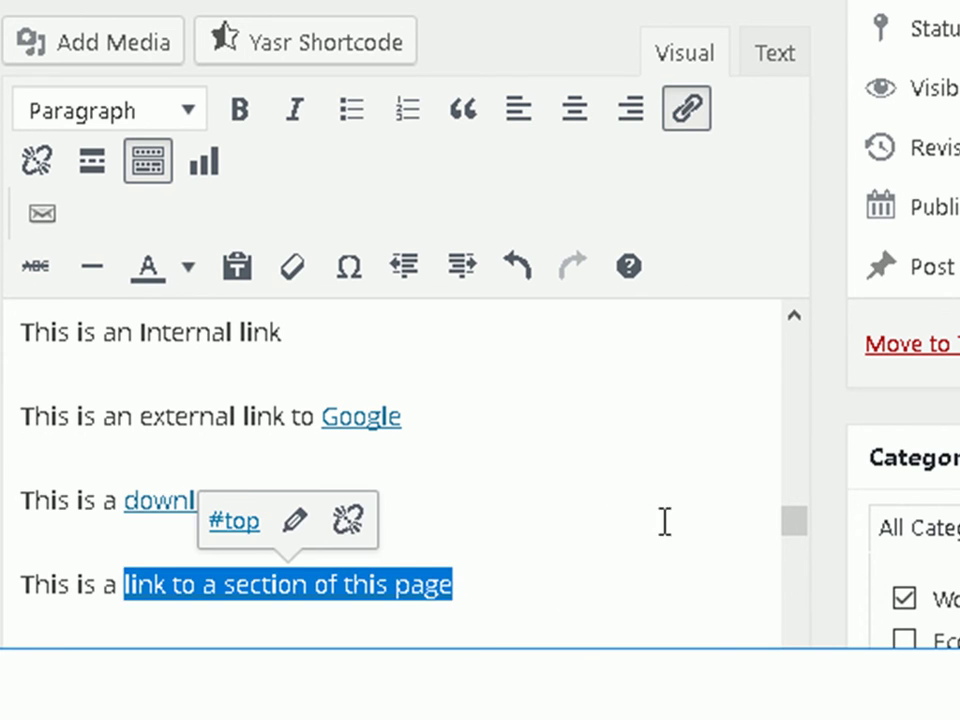
{"action": "left_click", "coordinate": [542, 512]}
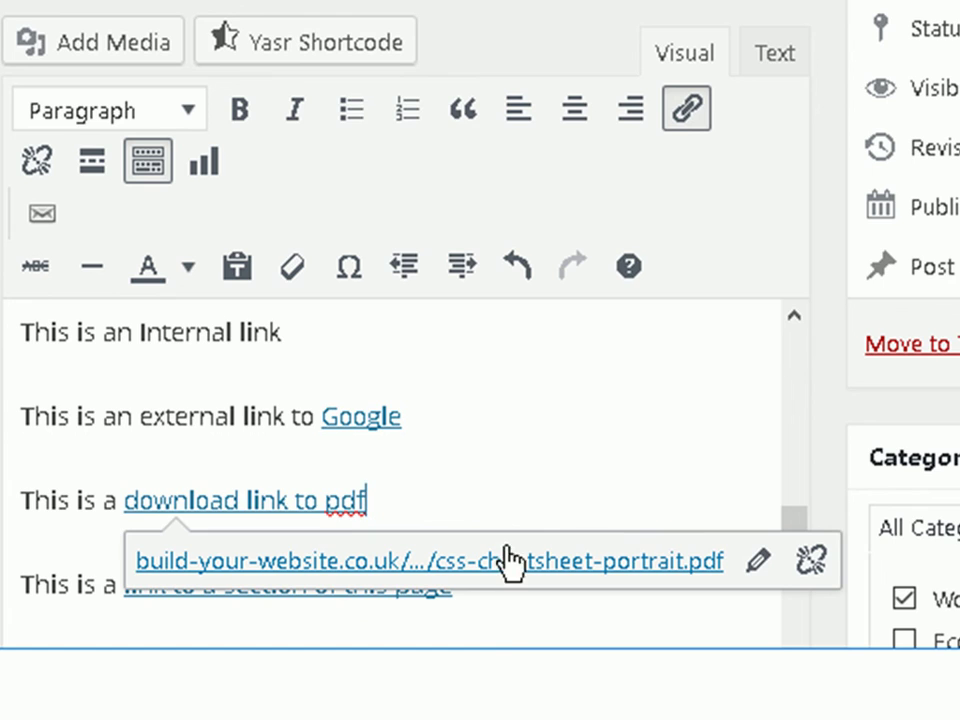
{"action": "scroll", "coordinate": [489, 536], "scroll_direction": "down", "scroll_amount": 2}
{"action": "scroll", "coordinate": [421, 437], "scroll_direction": "up", "scroll_amount": 2}
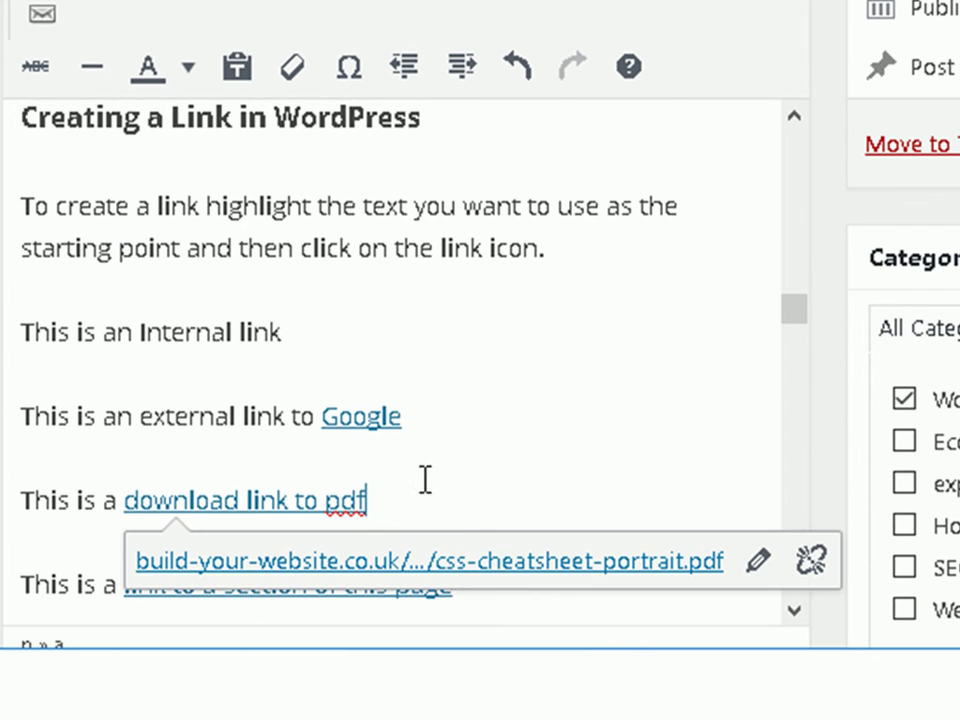
{"action": "left_click", "coordinate": [93, 585]}
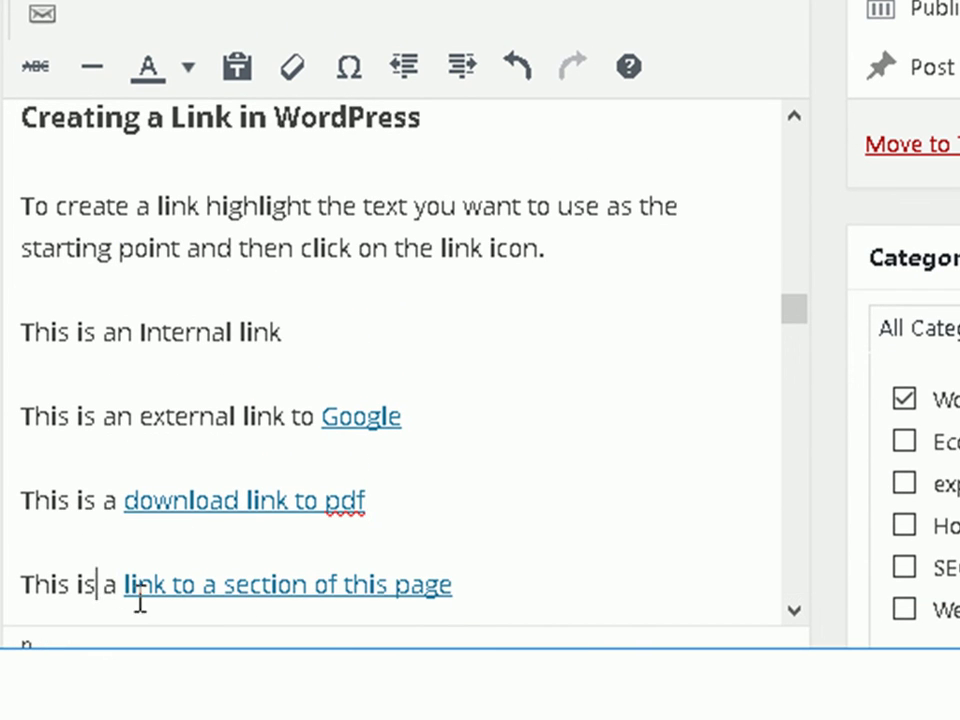
{"action": "left_click", "coordinate": [226, 588]}
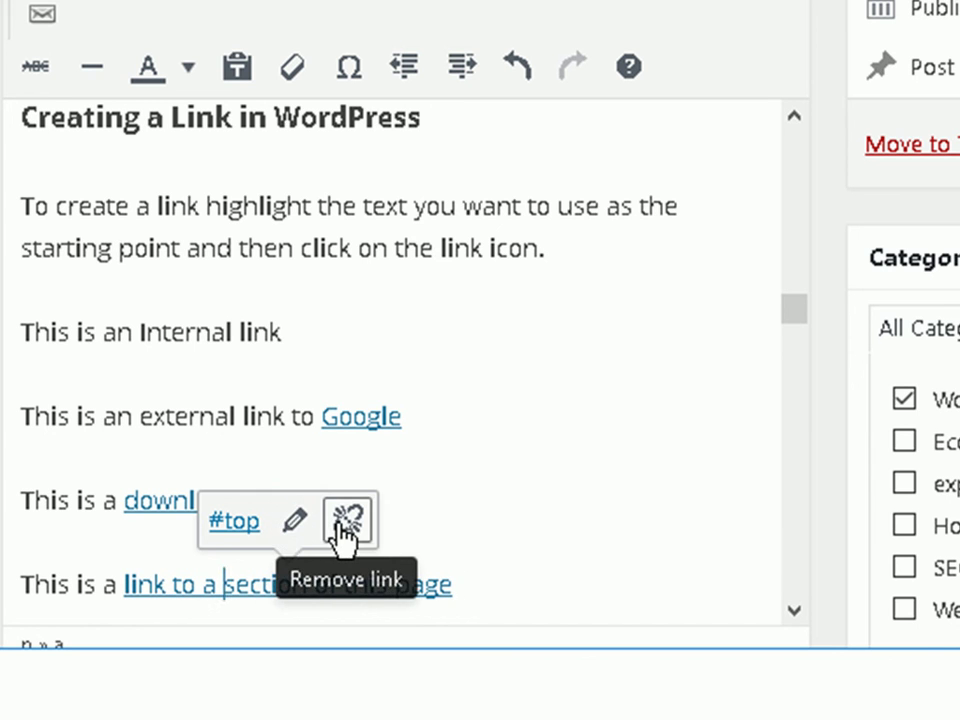
{"action": "left_click", "coordinate": [373, 416]}
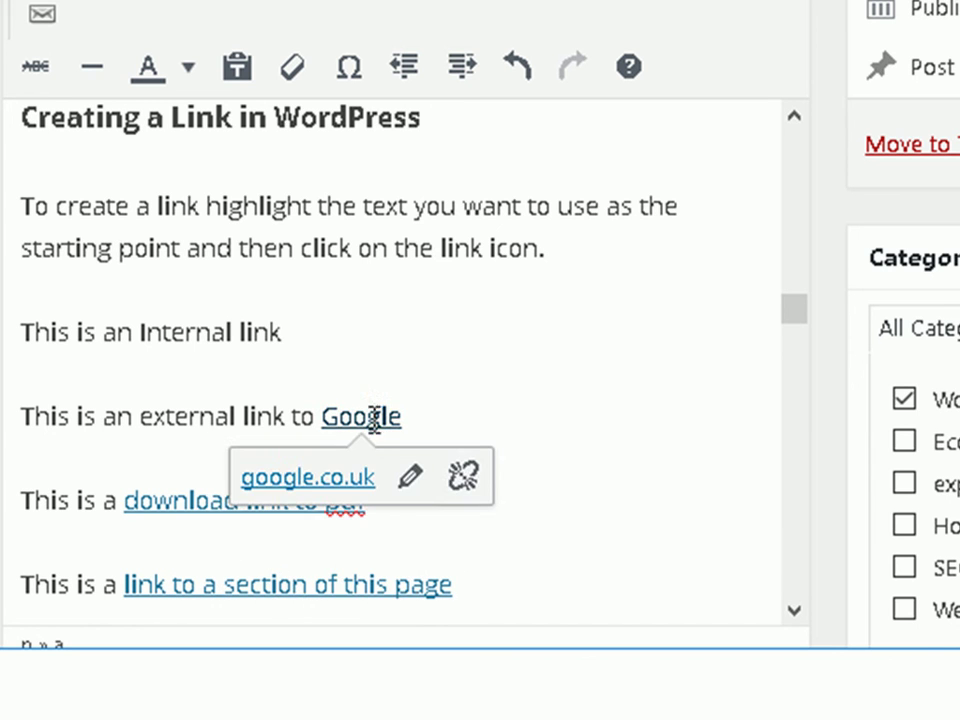
{"action": "left_click", "coordinate": [563, 360]}
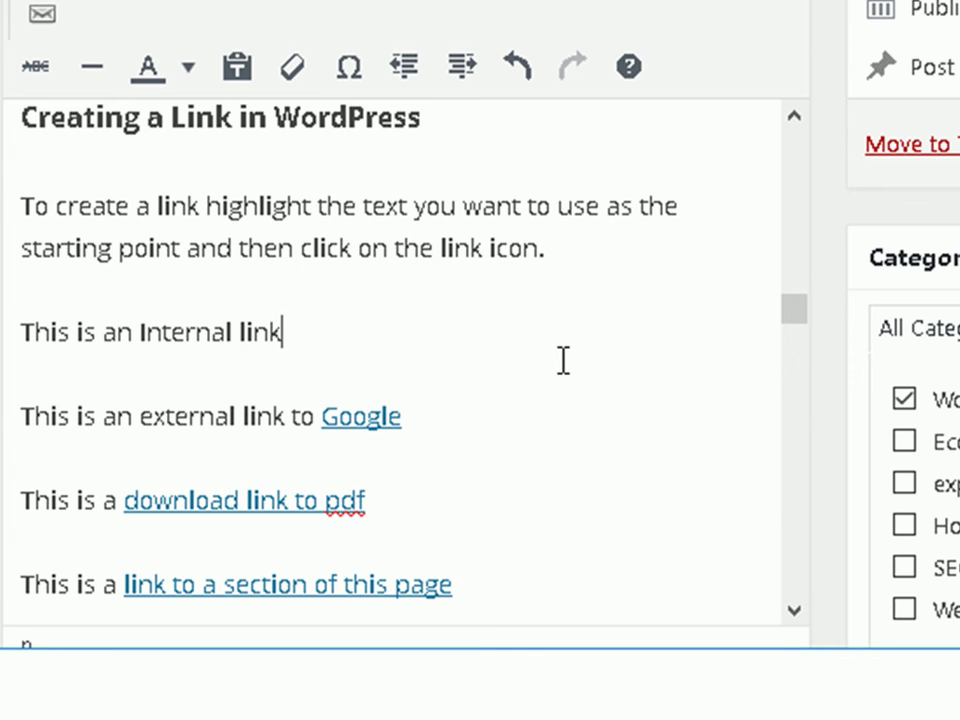